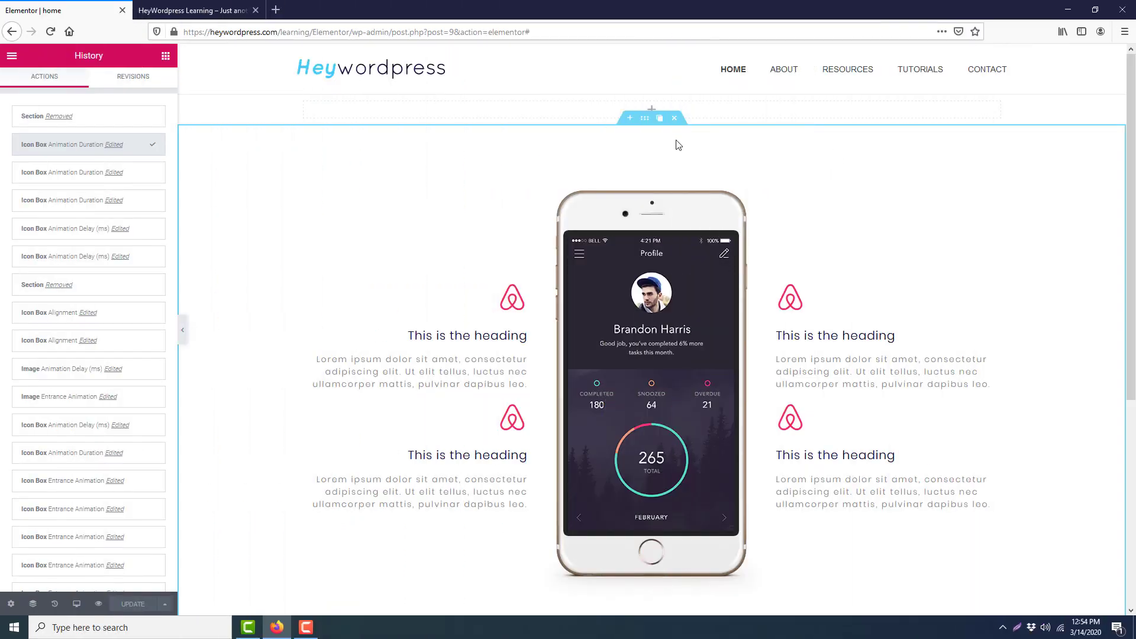
Delete the old three-column section and add a stretched, full-width single-column section
click(674, 121)
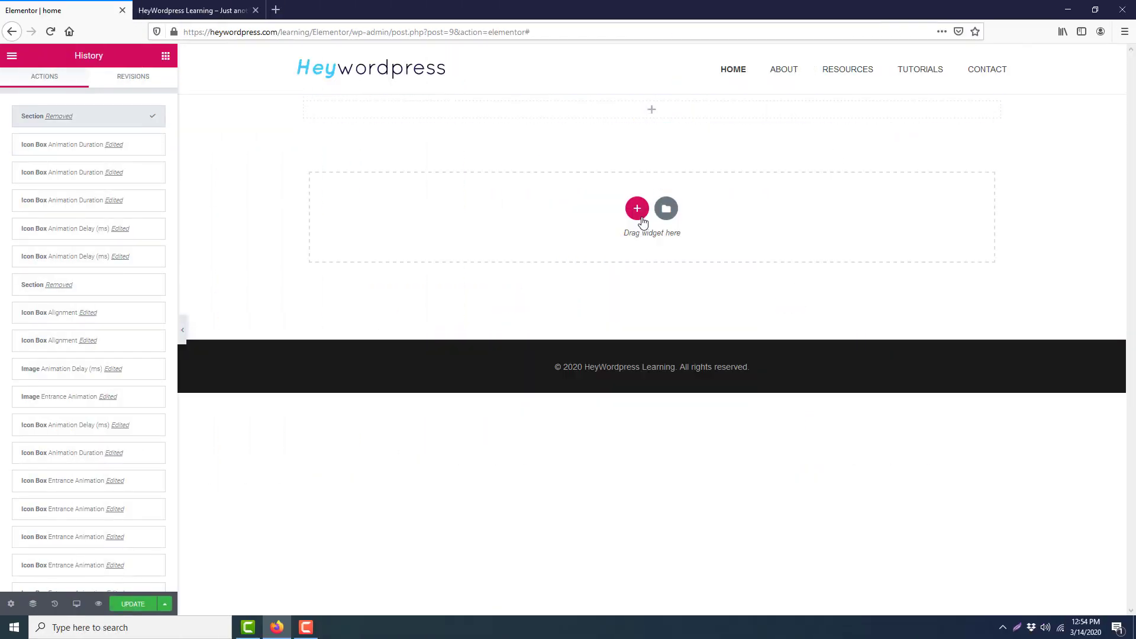
click(637, 209)
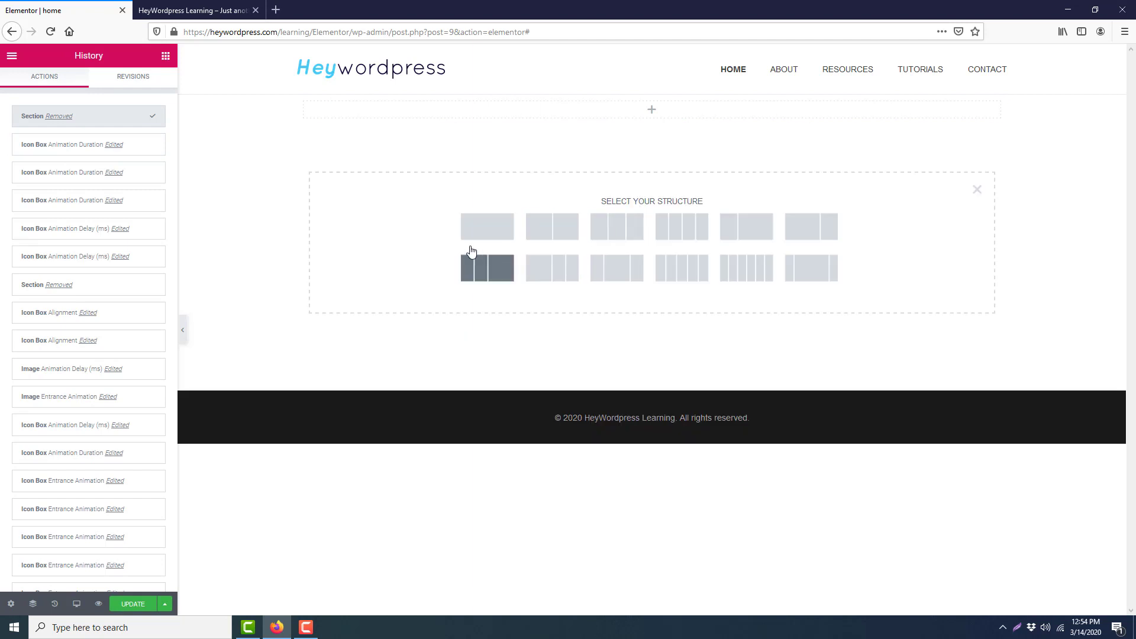
click(487, 232)
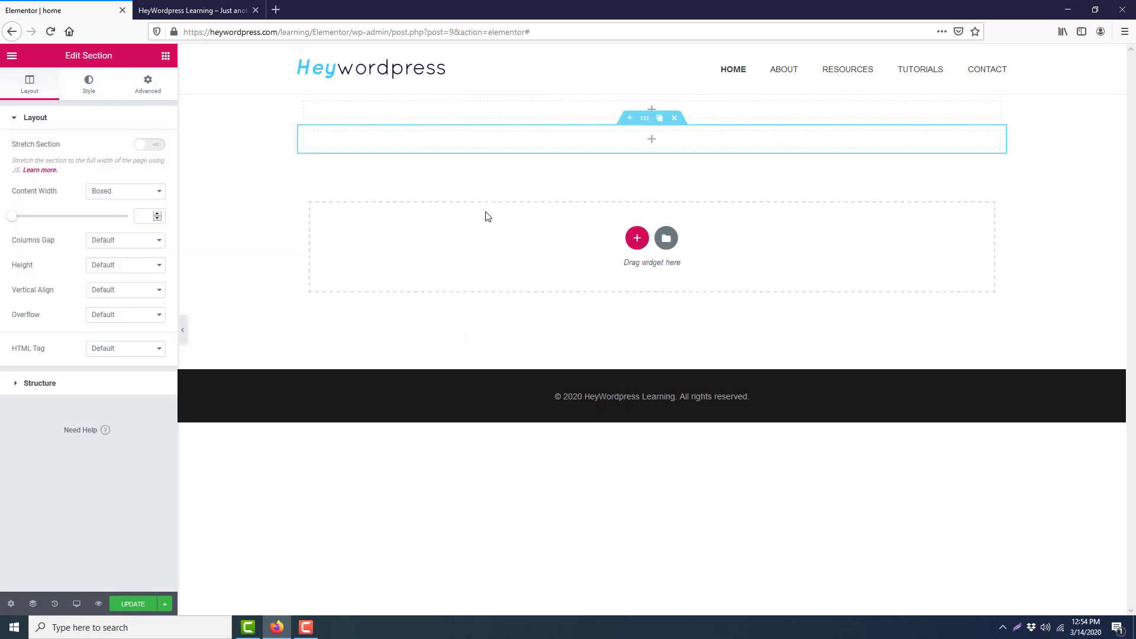
click(150, 145)
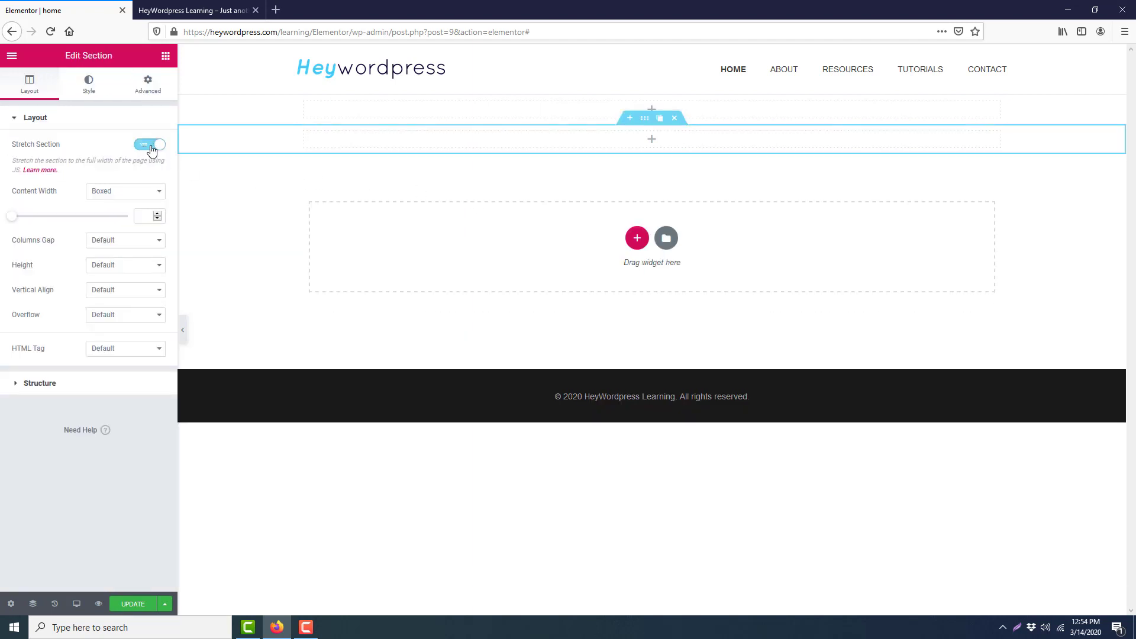
Unlink the section padding and set the top padding to 100 px
click(147, 89)
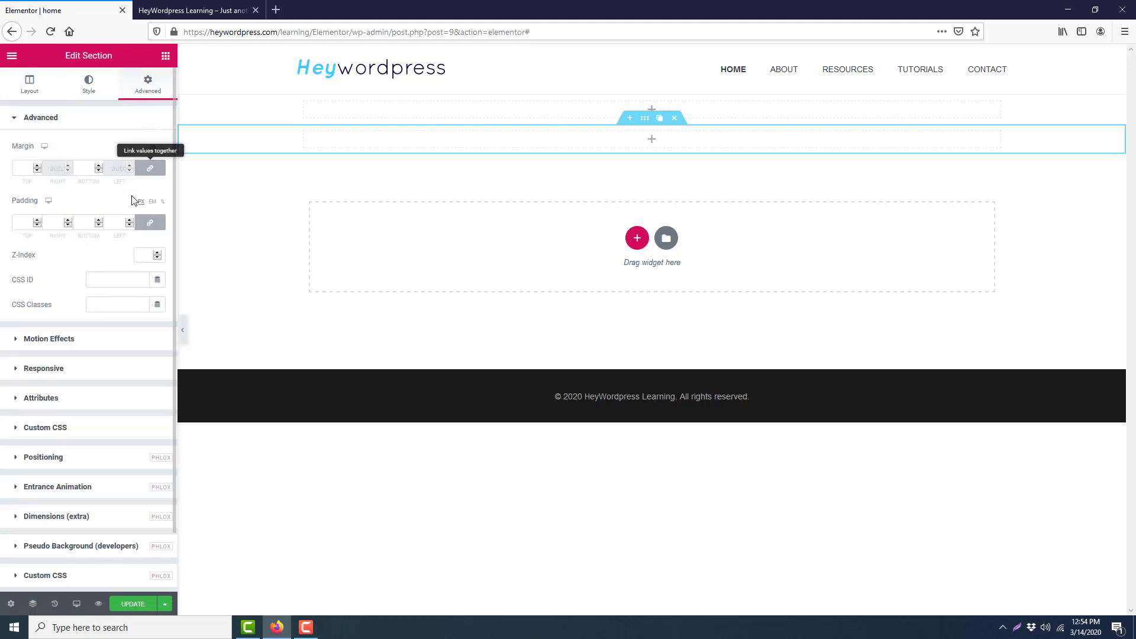
click(149, 225)
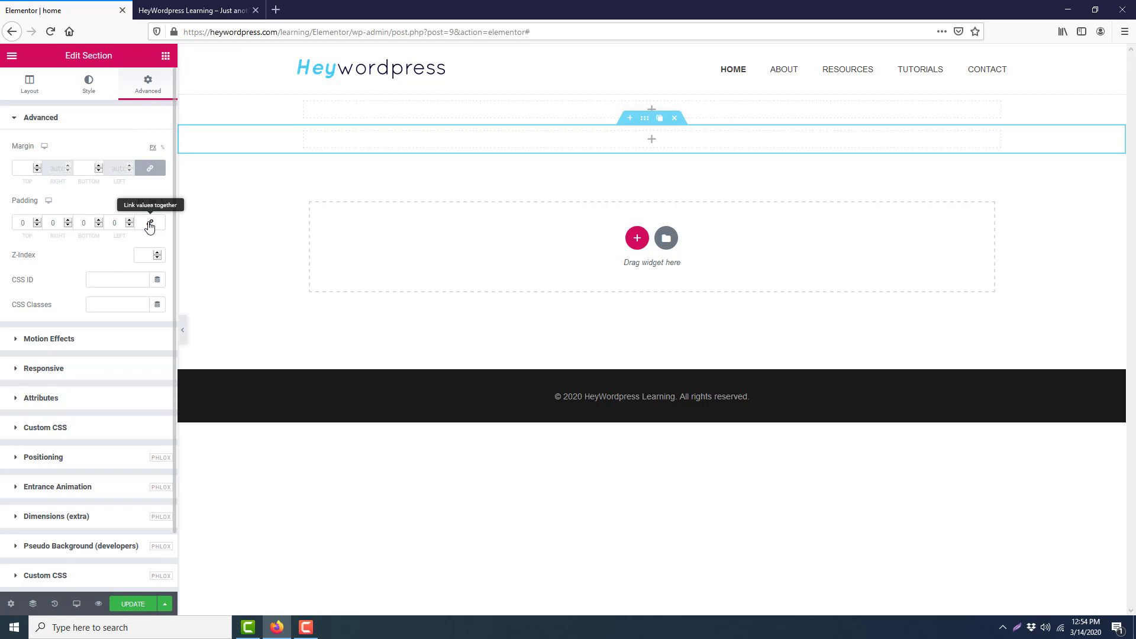
click(23, 223)
text(100)
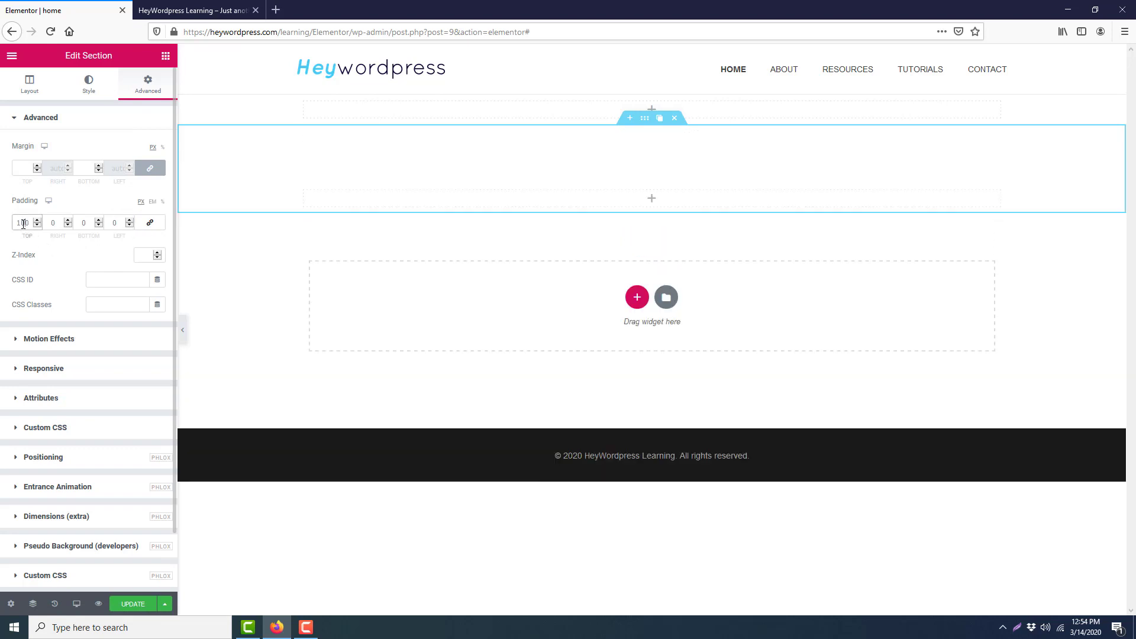
click(83, 224)
Set the bottom padding to 100 px and drag an Icon Box widget into the section
text(100)
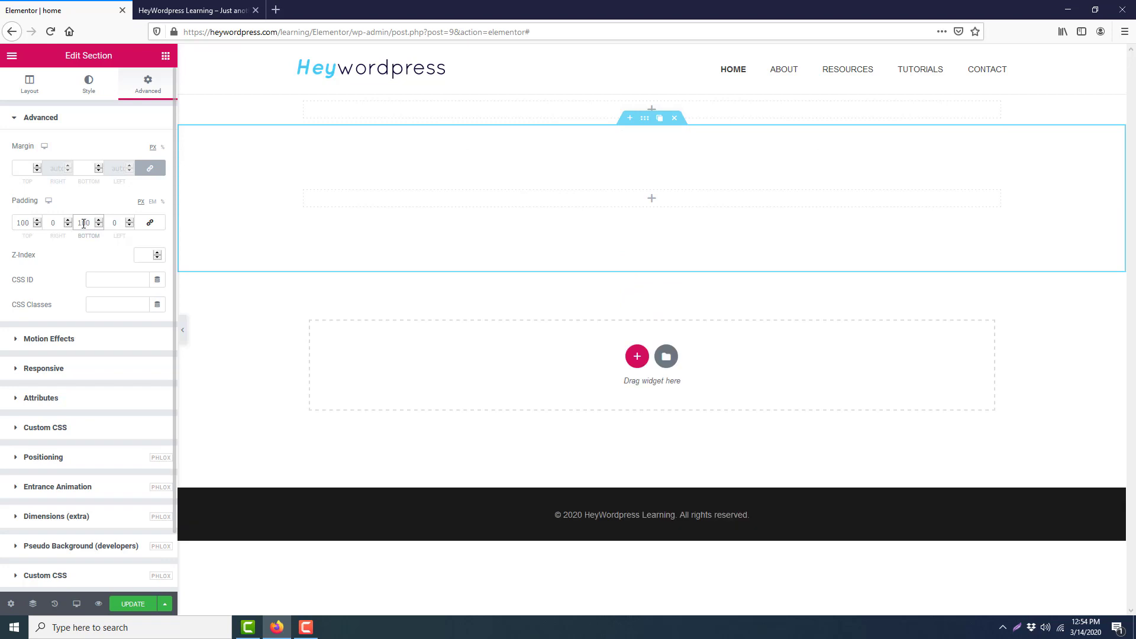
click(166, 56)
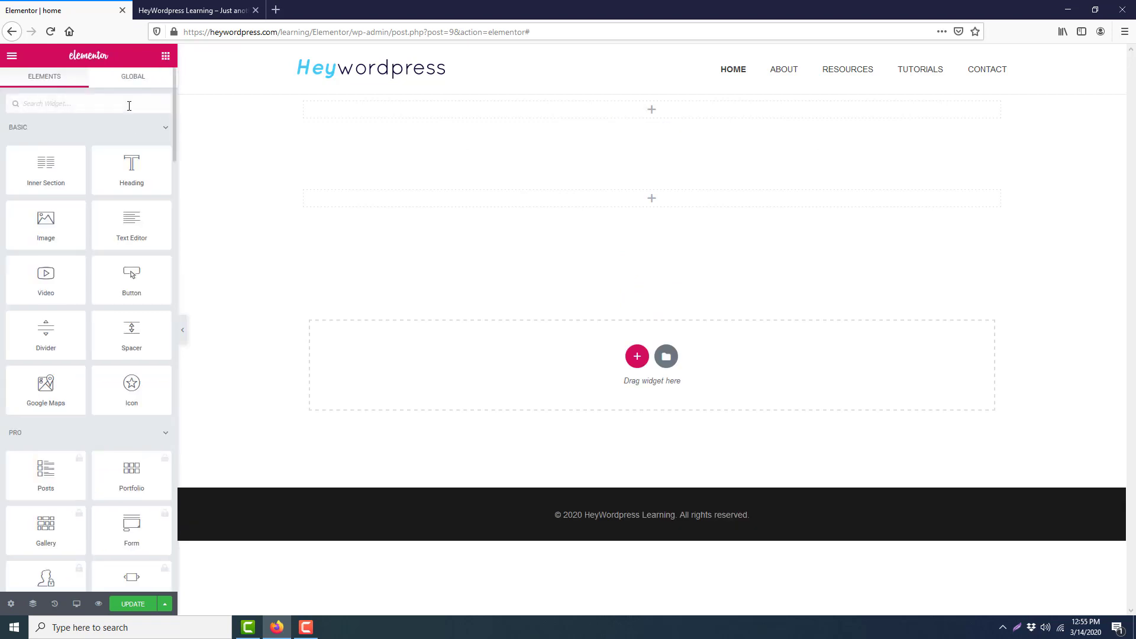
text(icon)
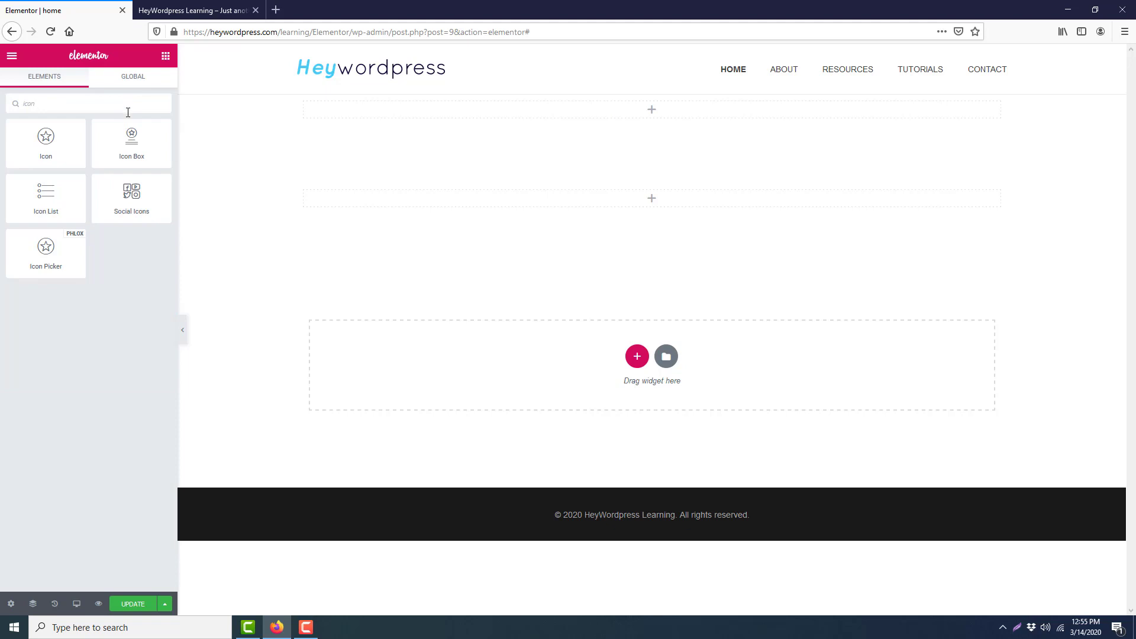
drag(131, 144, 416, 203)
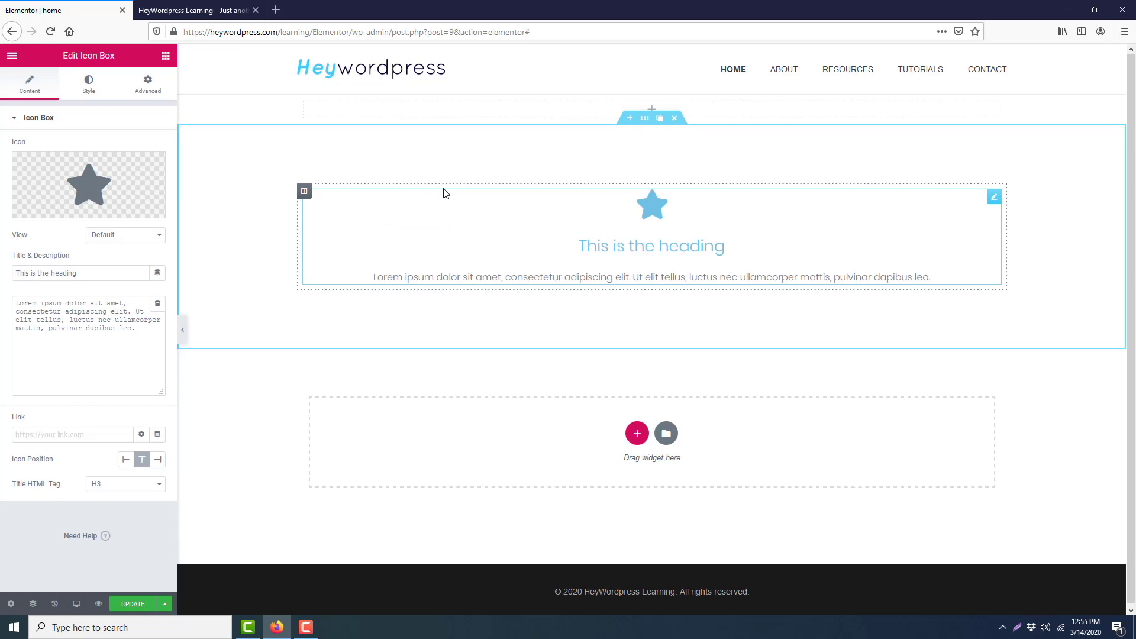
Replace the icon box's default star with the Airbnb icon
click(91, 190)
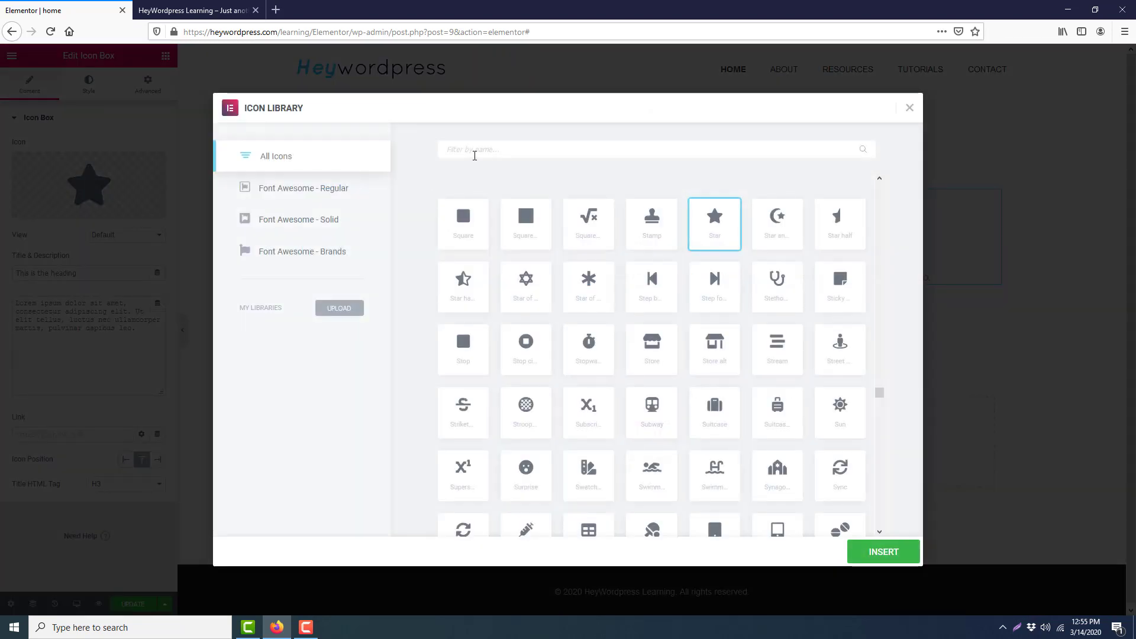
text(ai)
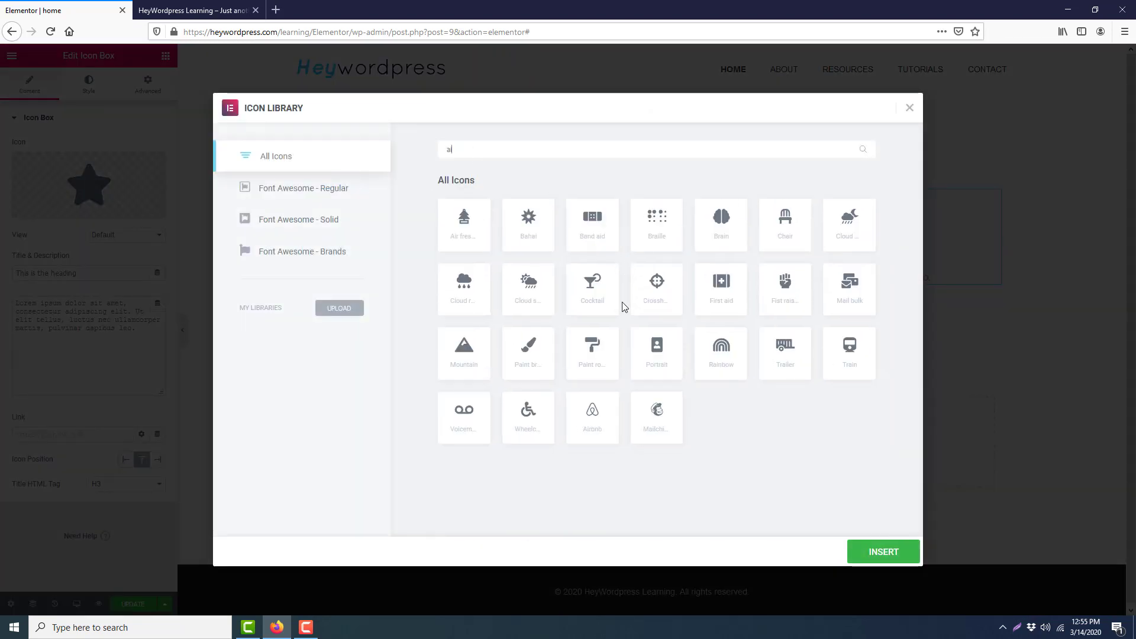
click(598, 417)
click(901, 556)
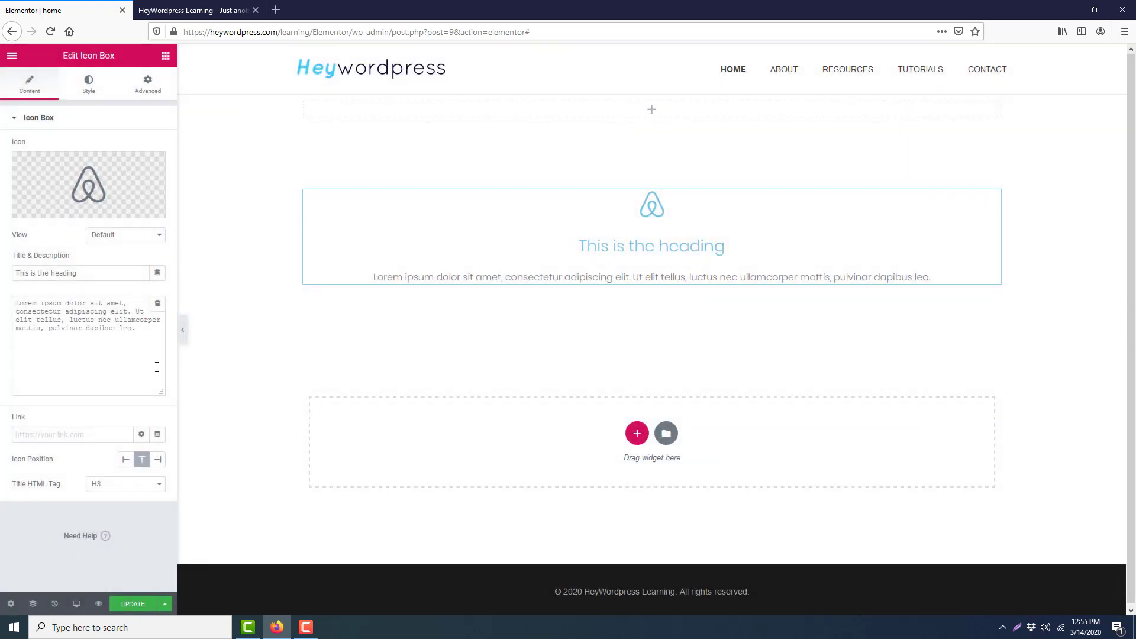
Colour the icon box's icon pink and its heading dark navy
click(90, 92)
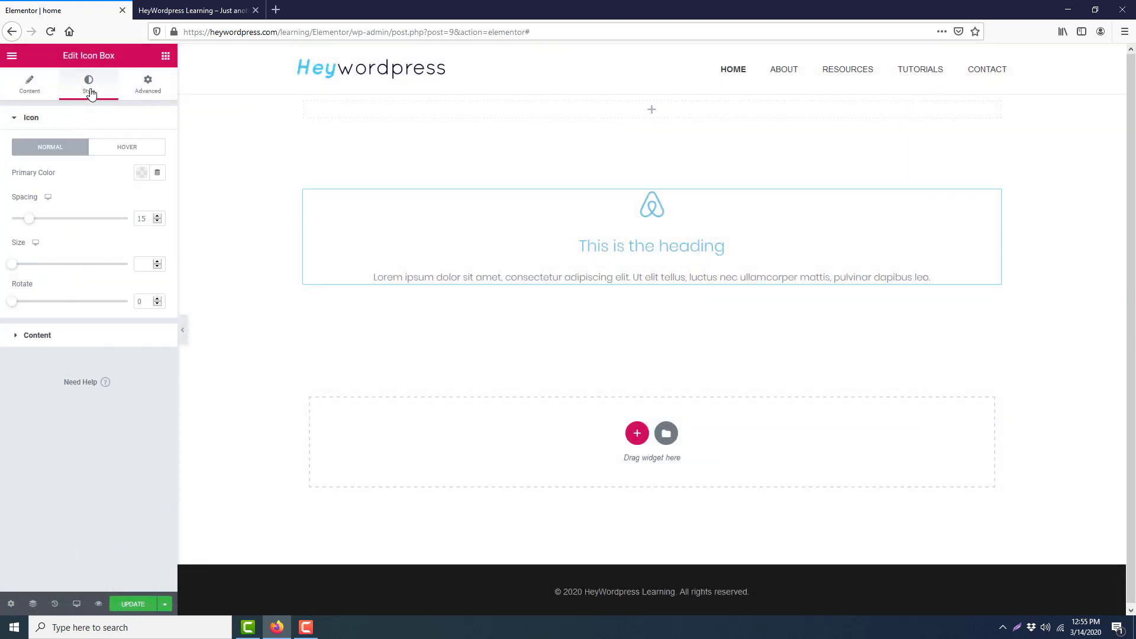
click(145, 175)
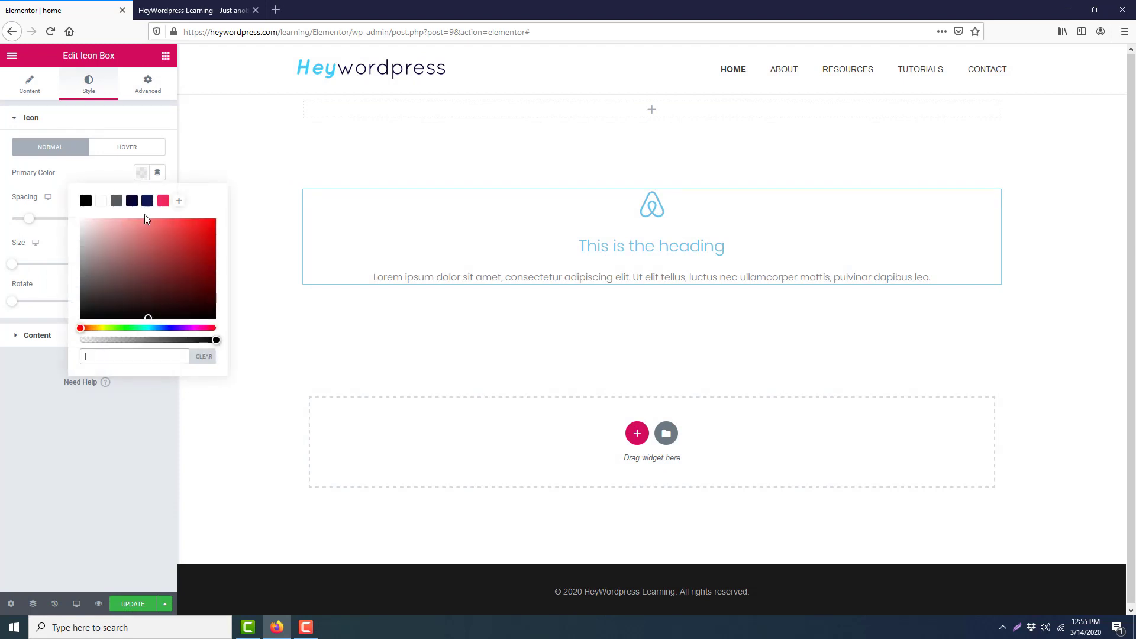
click(163, 201)
click(123, 178)
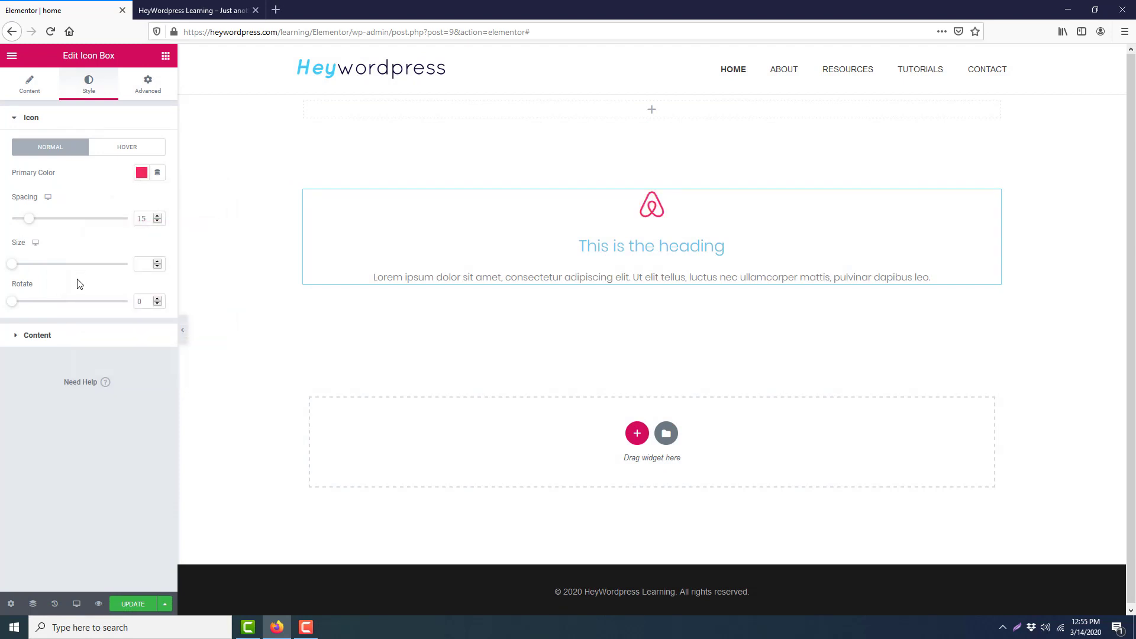
click(78, 341)
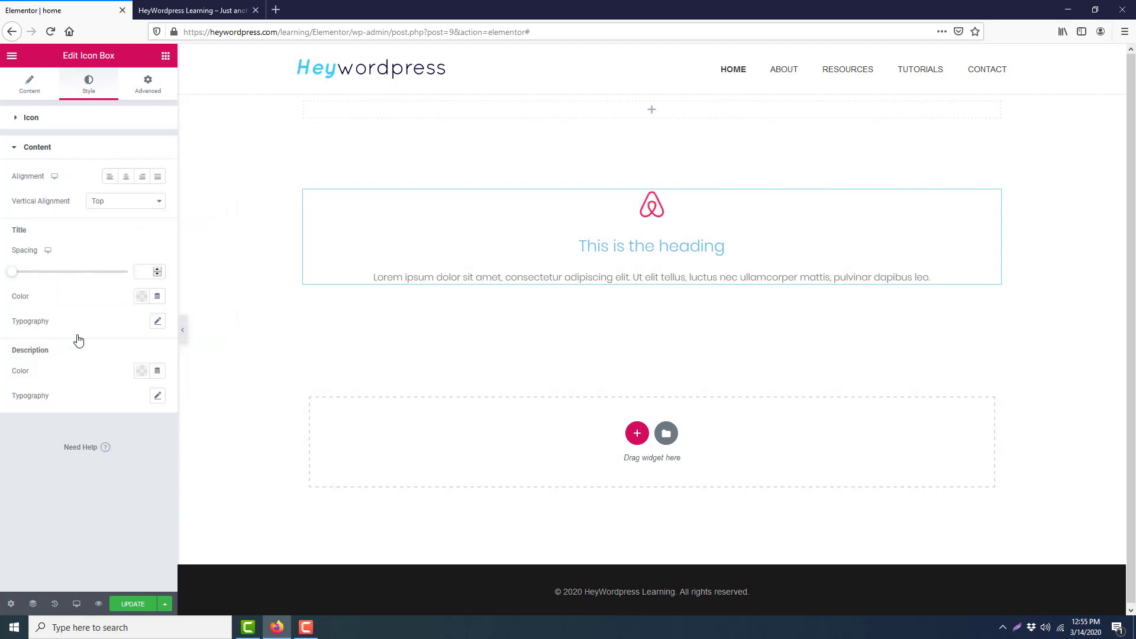
click(141, 297)
click(132, 324)
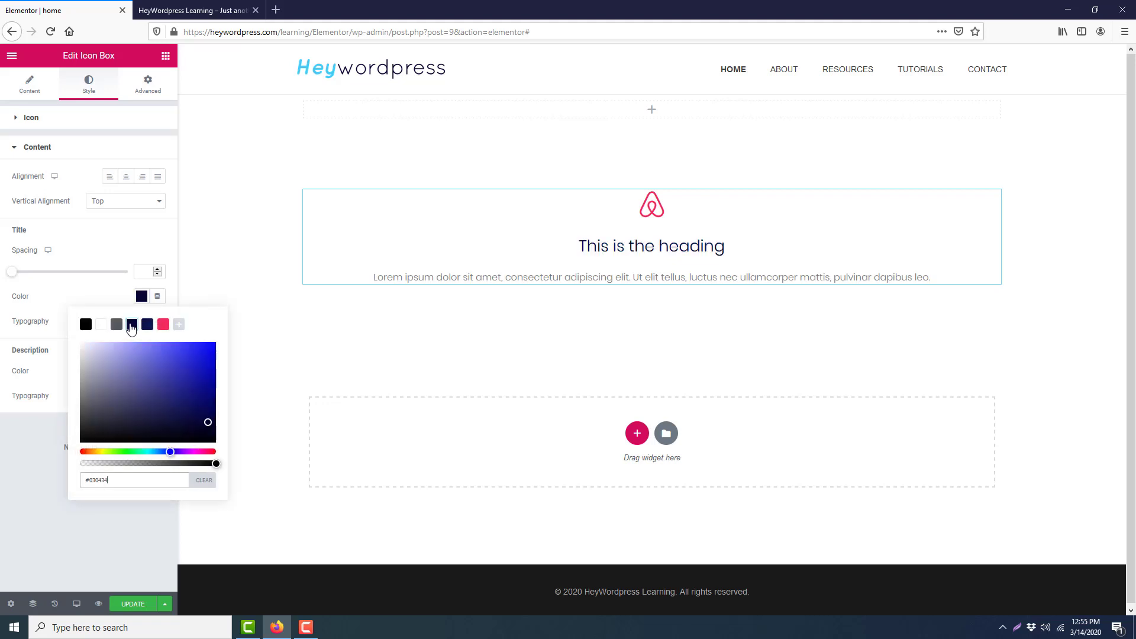
click(114, 299)
Set the heading font size to 22 with letter spacing 1
click(157, 322)
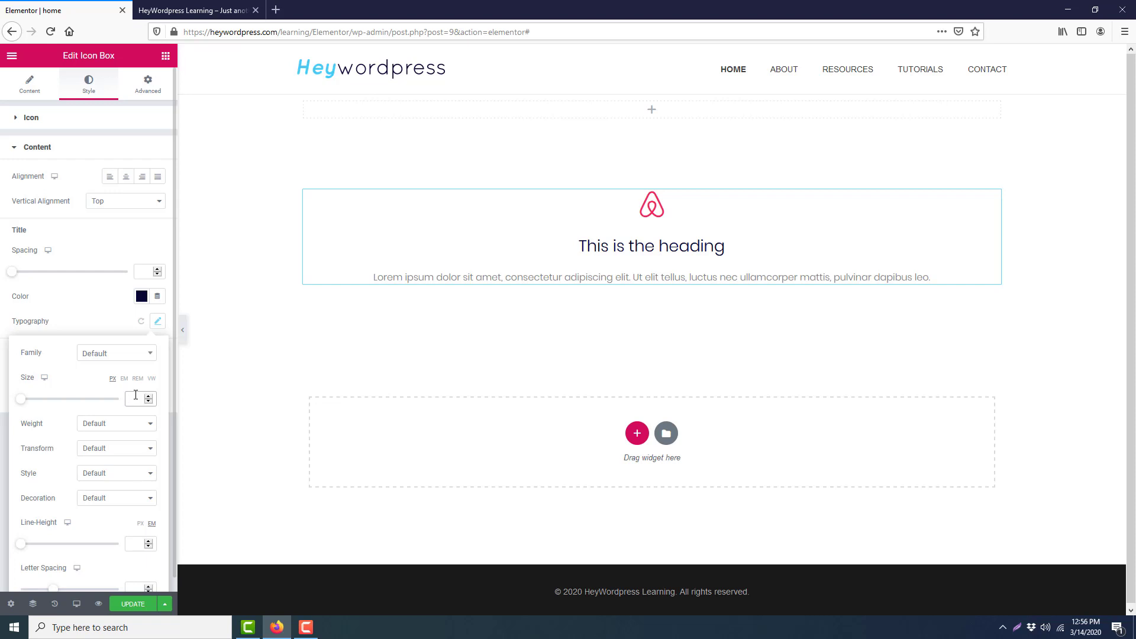
text(22)
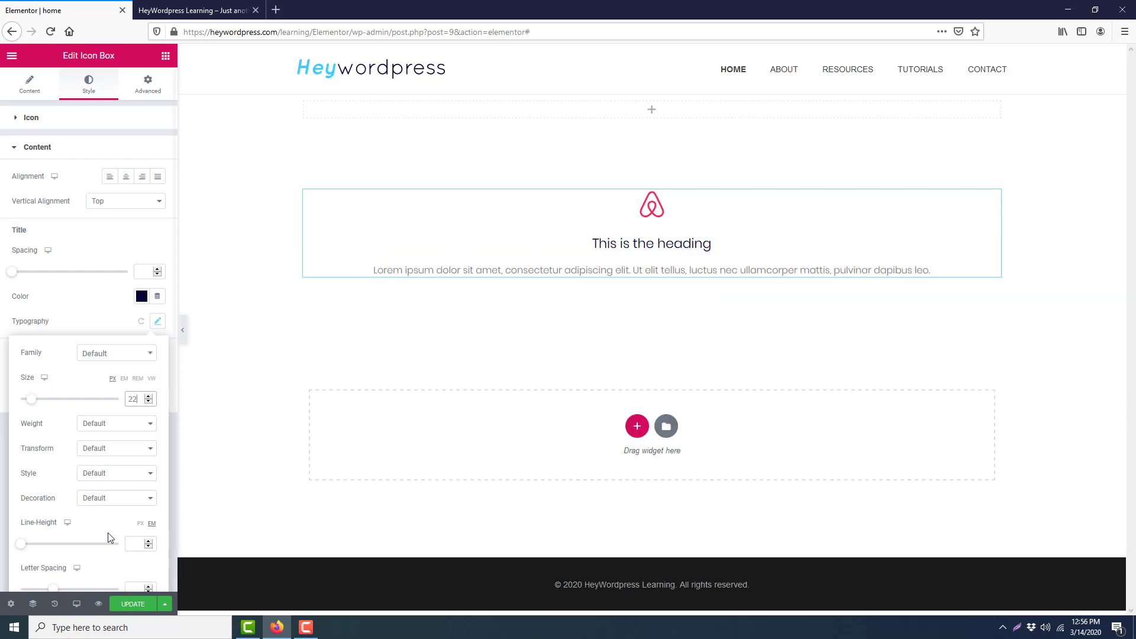
scroll(110, 536, down, 1)
click(139, 579)
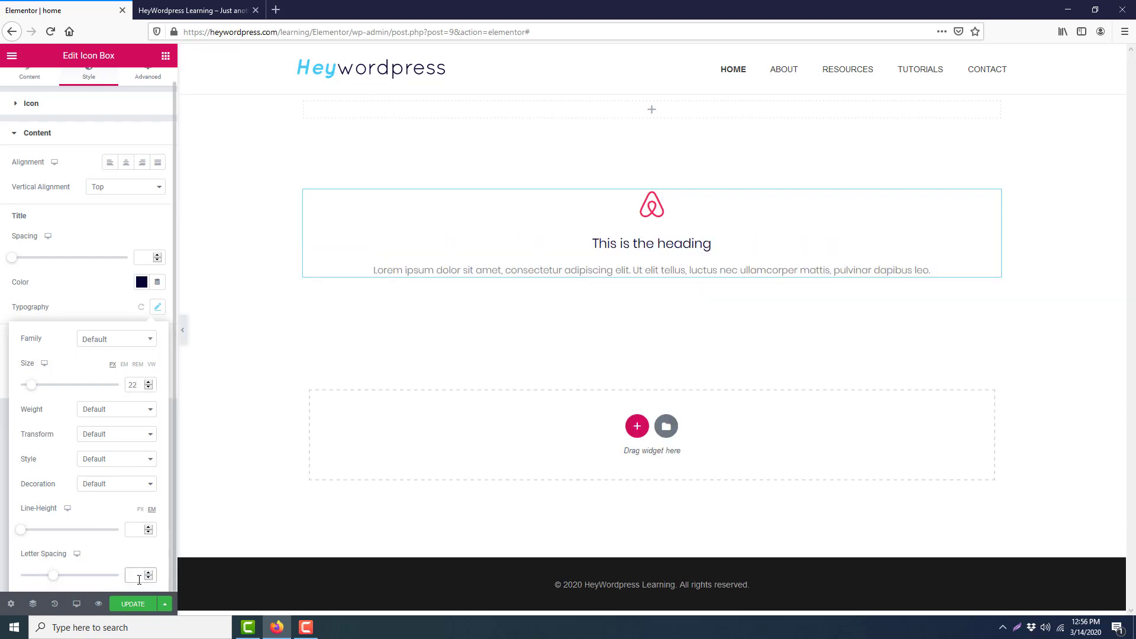
text(1)
scroll(109, 385, up, 1)
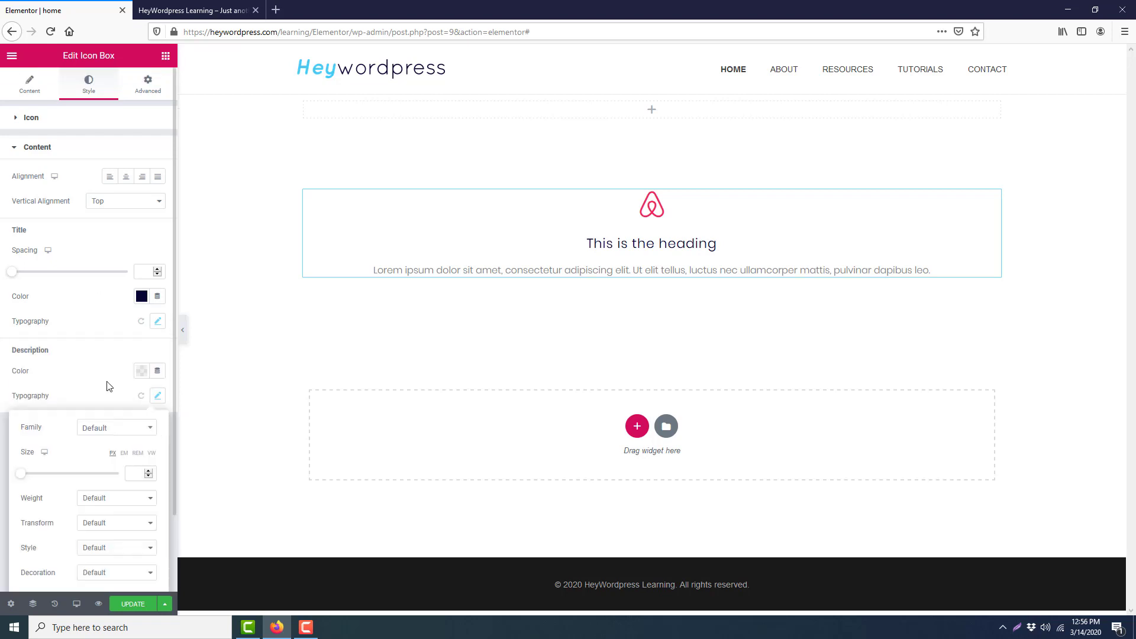
click(109, 385)
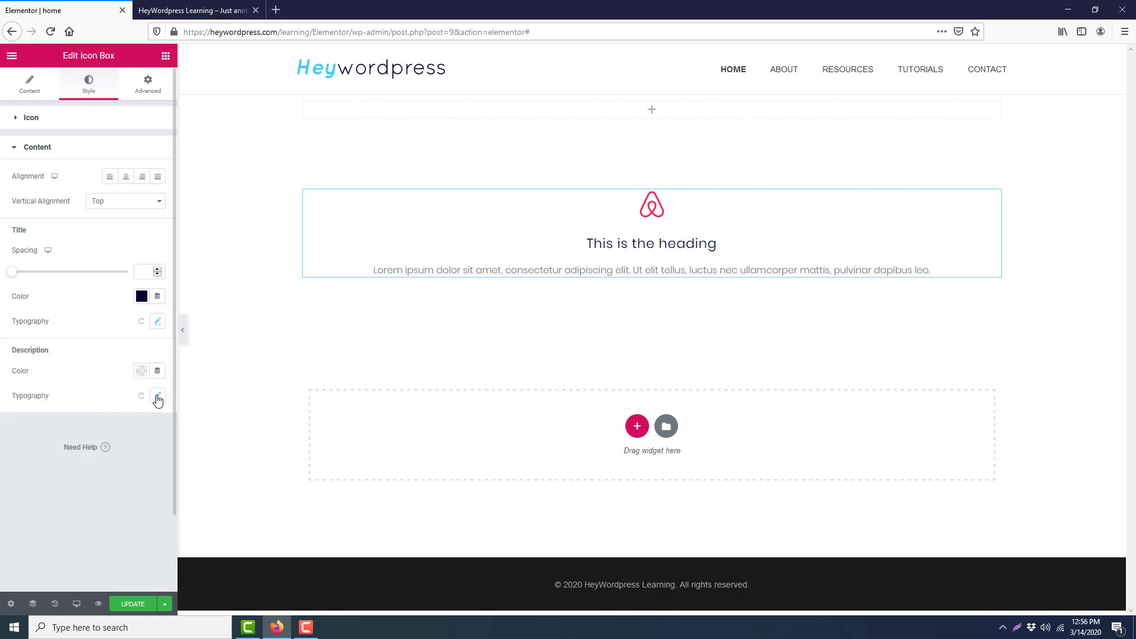
Set the description font size to 14 with letter spacing 2
click(158, 397)
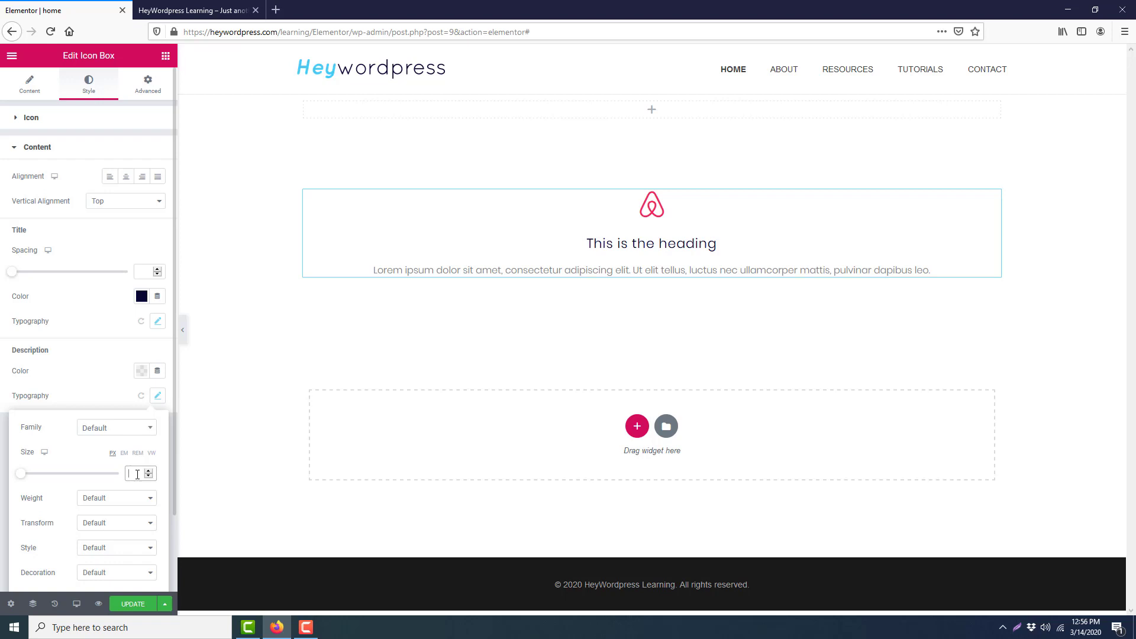
text(14)
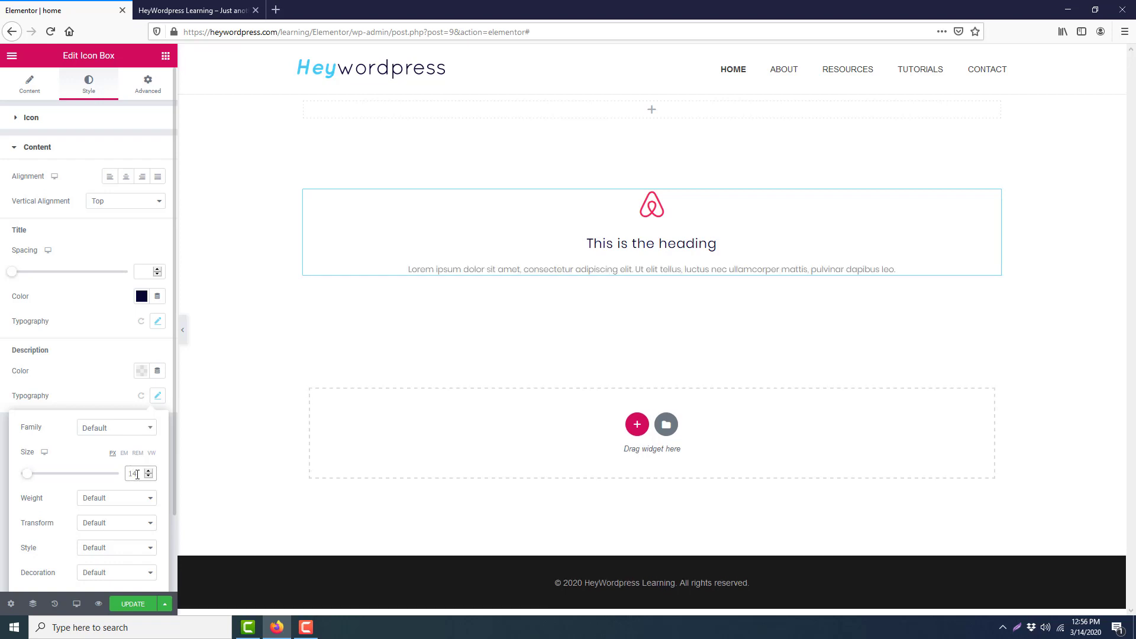
scroll(137, 474, down, 2)
click(136, 577)
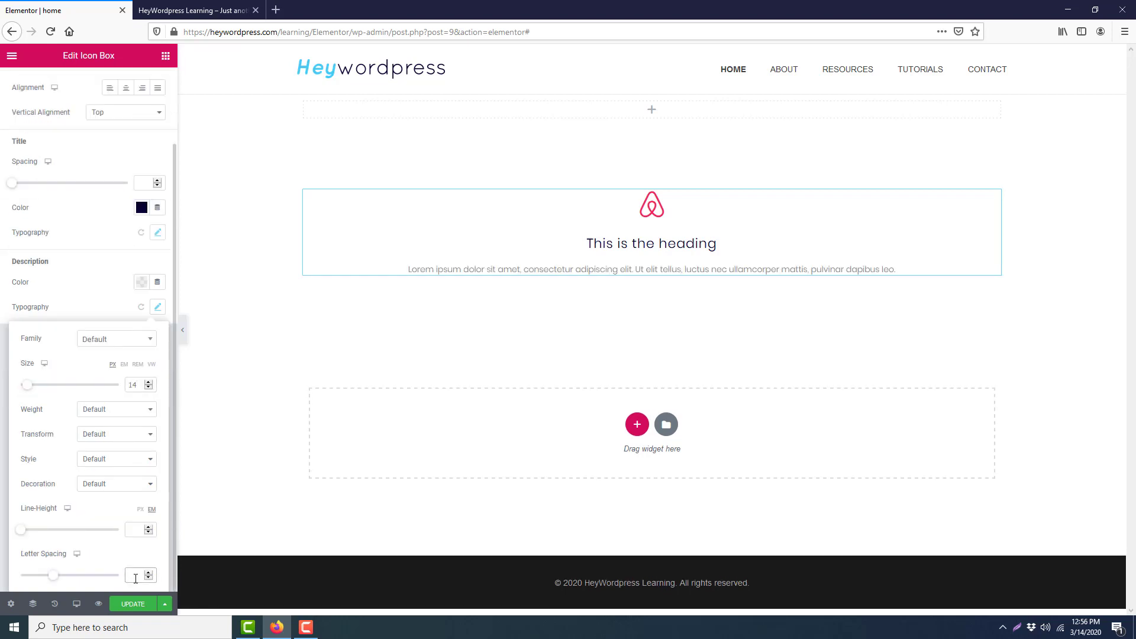
text(2)
click(88, 282)
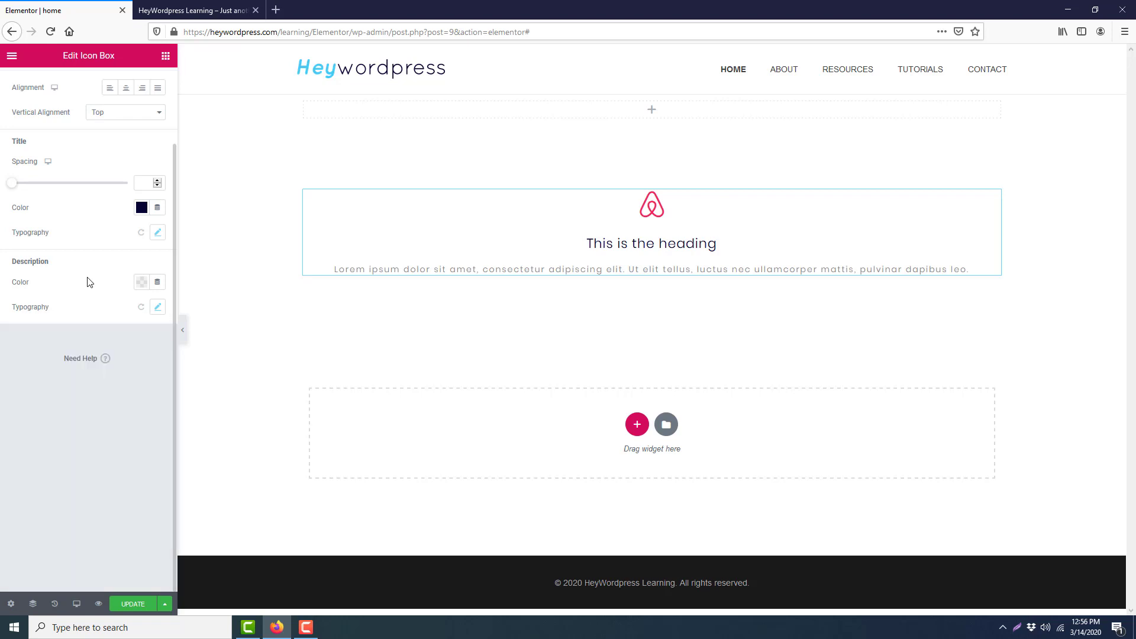
Right-align the icon box, duplicate it into three columns, and clear the middle column's icon box
click(142, 87)
scroll(142, 89, up, 2)
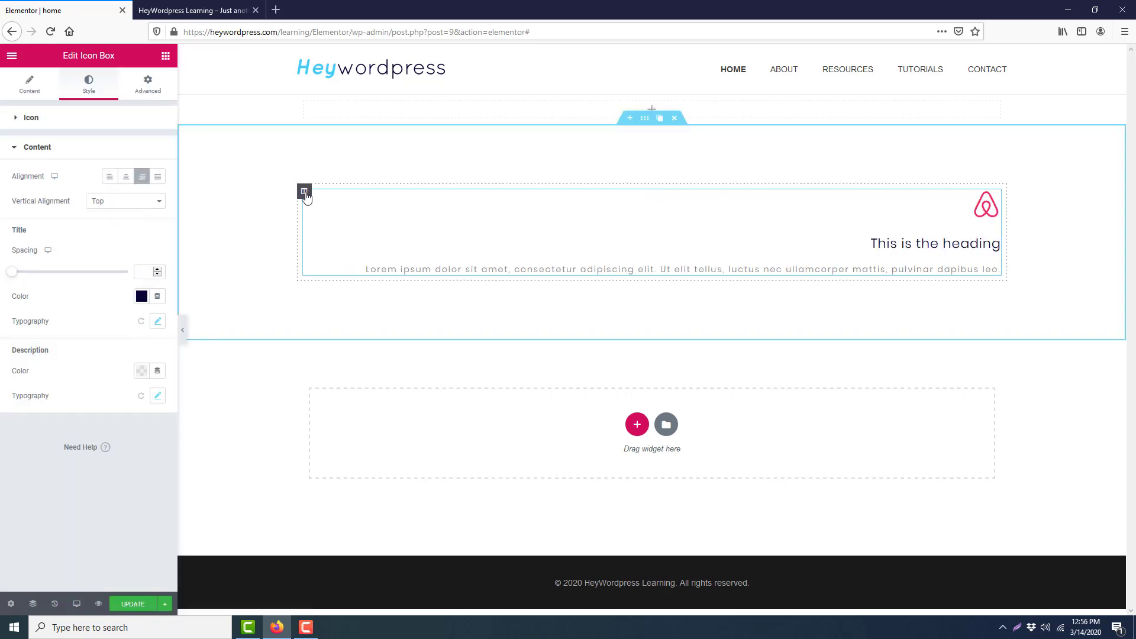
click(318, 191)
click(318, 192)
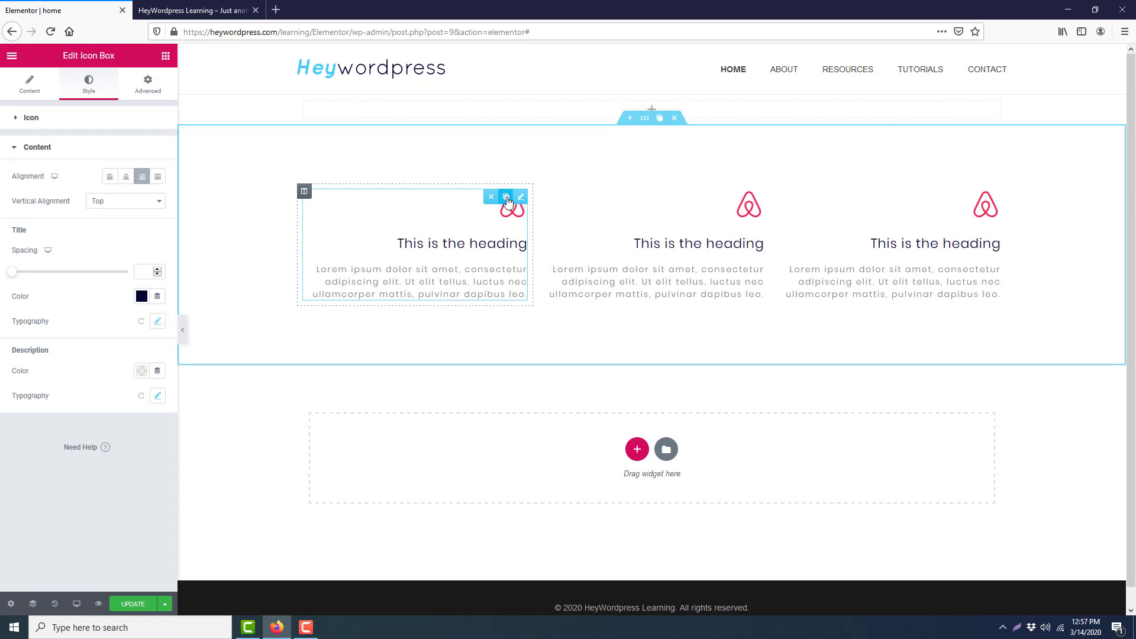
click(506, 197)
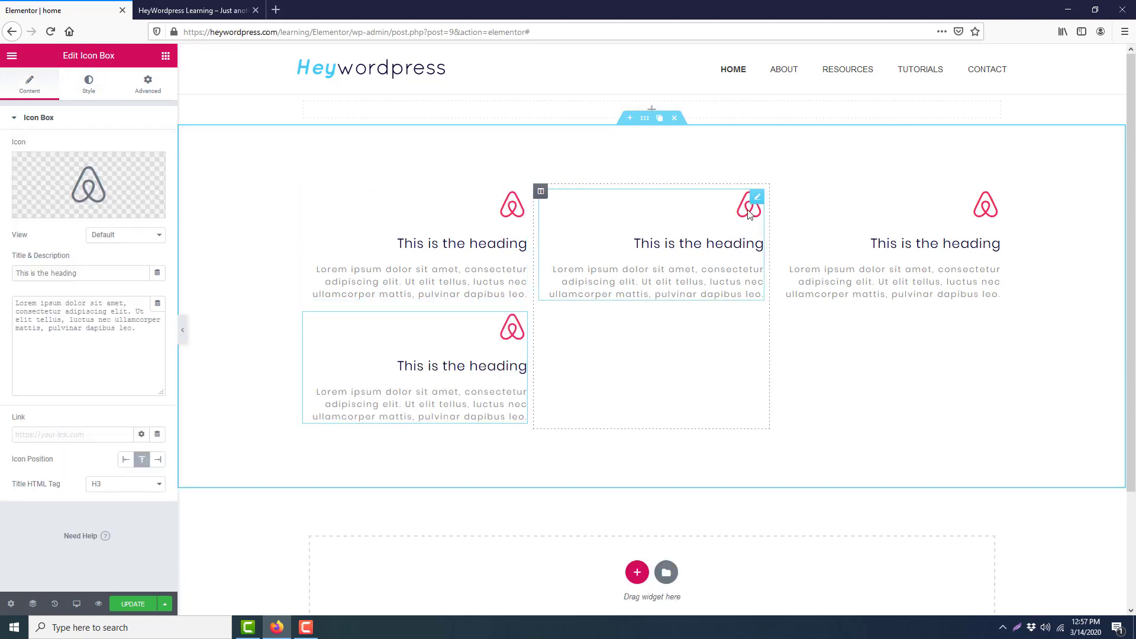
click(727, 197)
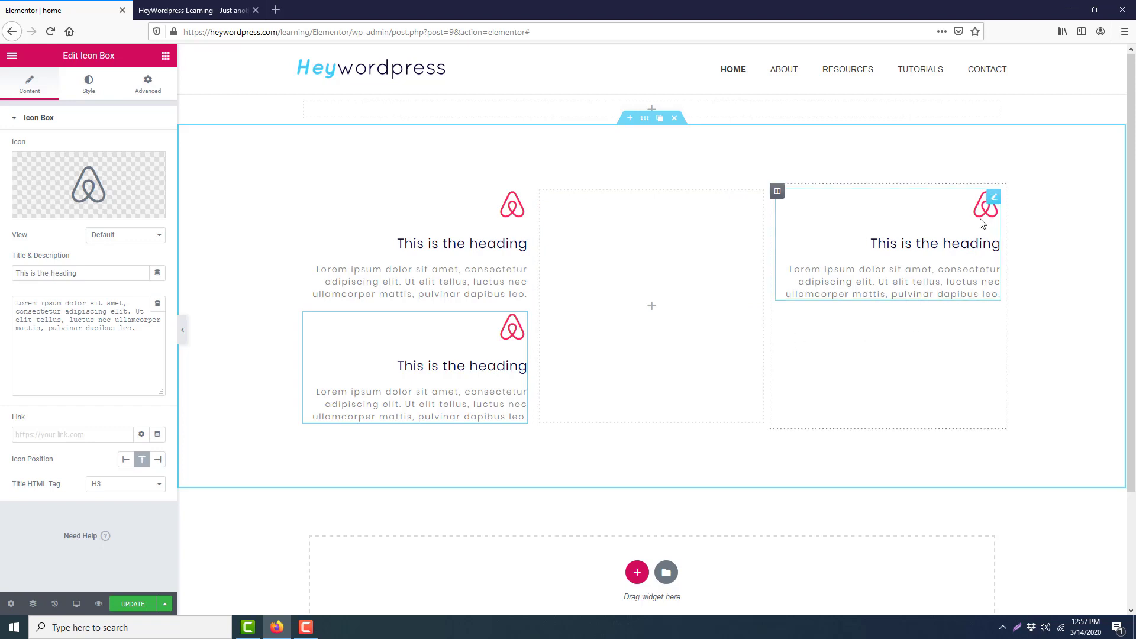
Left-align the right column's icon box and duplicate it
click(991, 197)
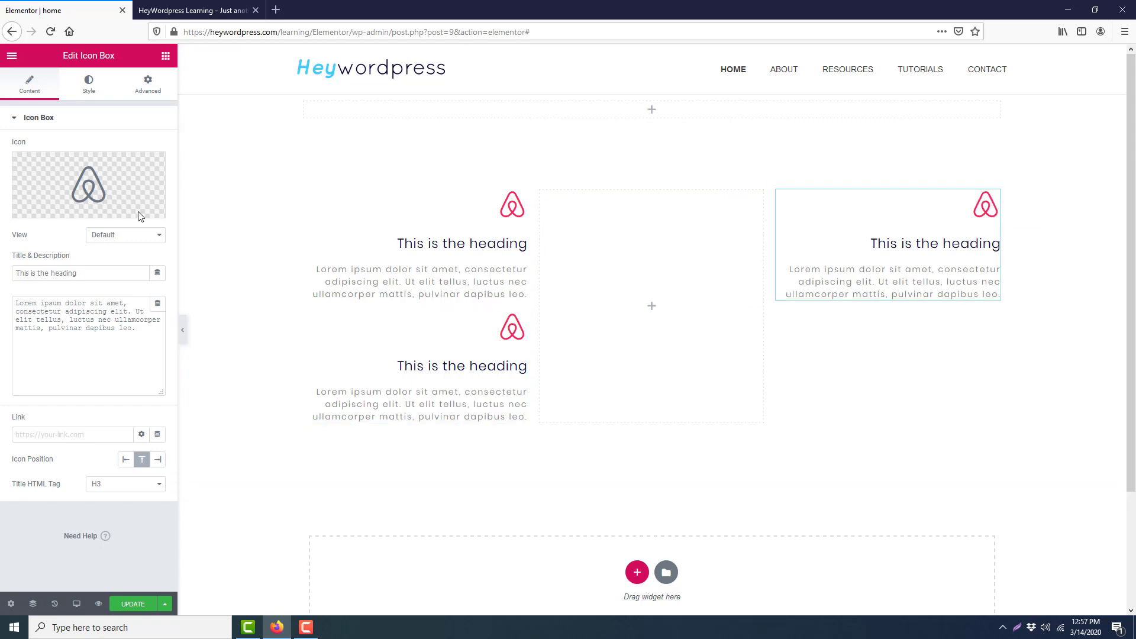
click(85, 88)
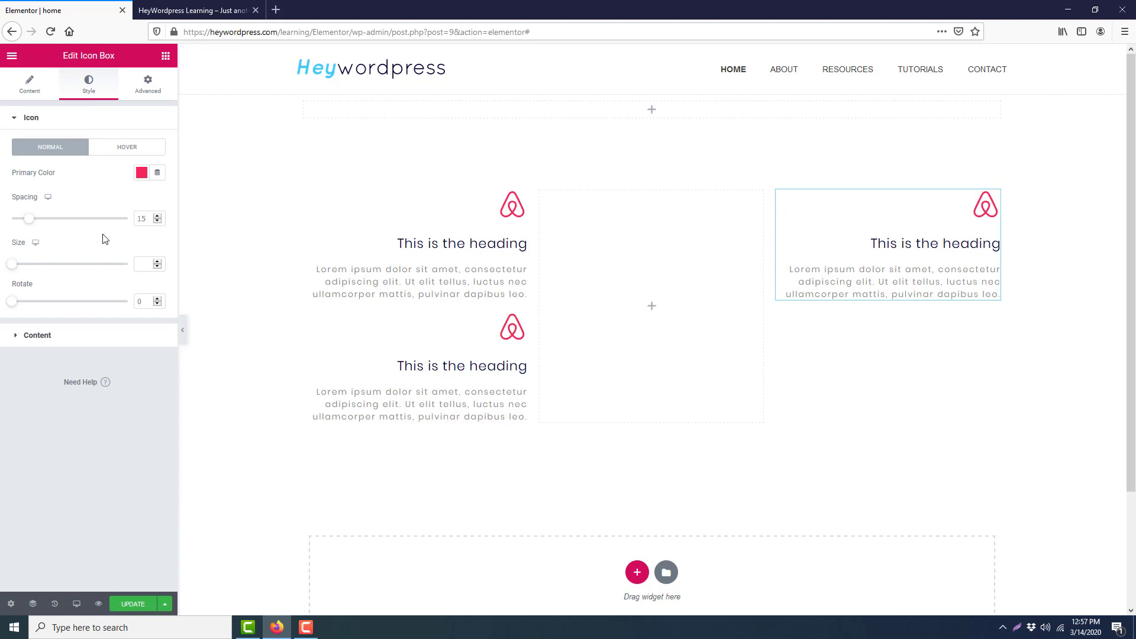
click(92, 345)
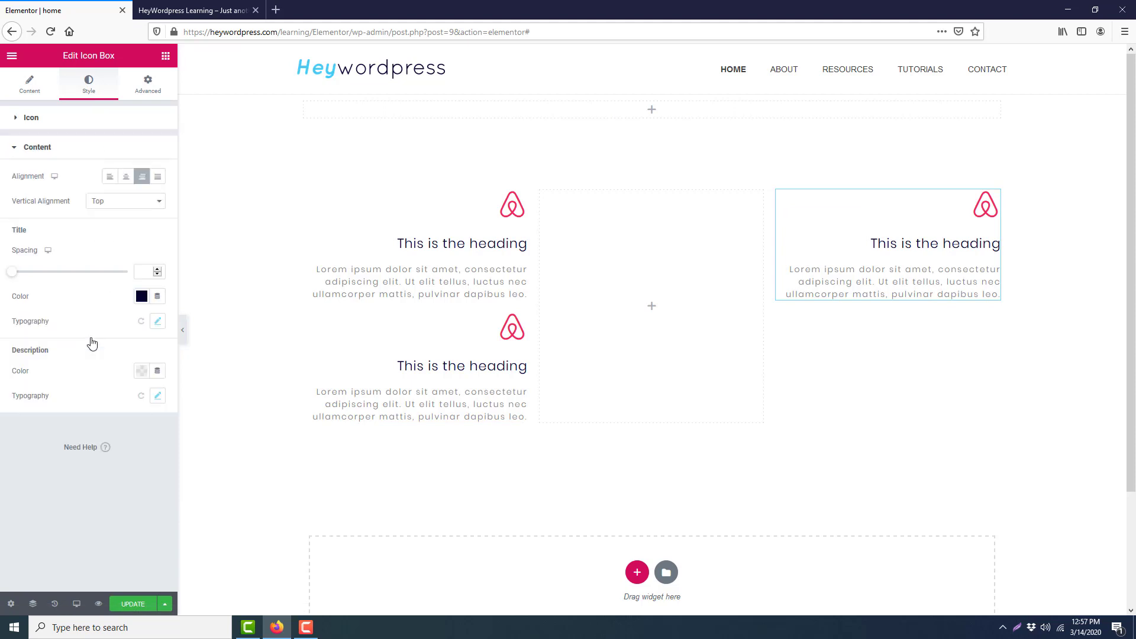
click(110, 177)
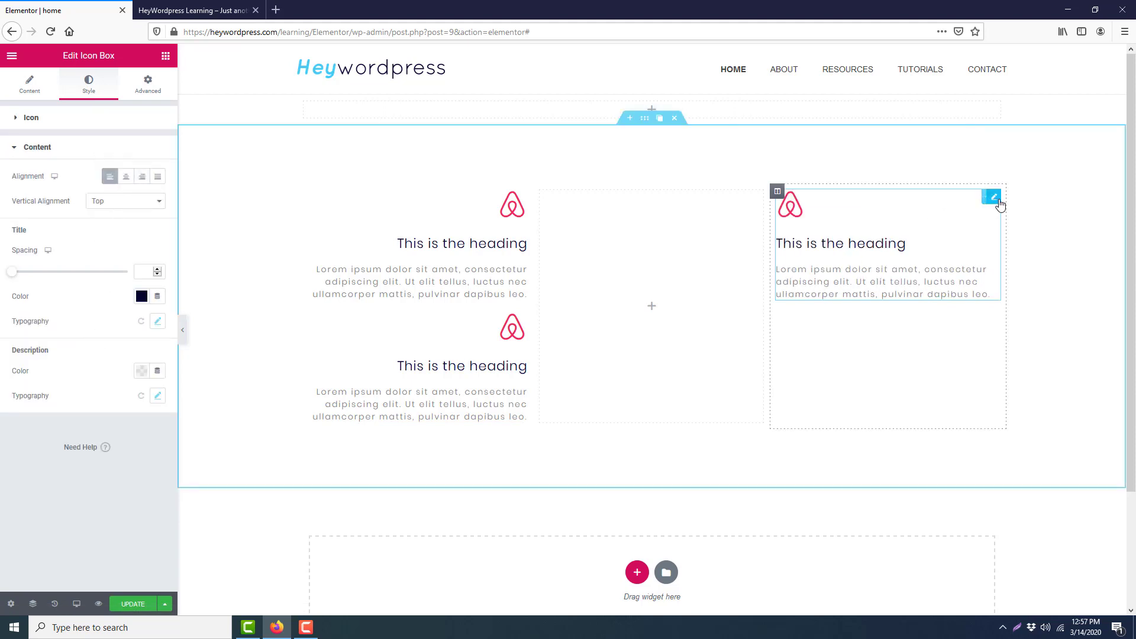
click(980, 198)
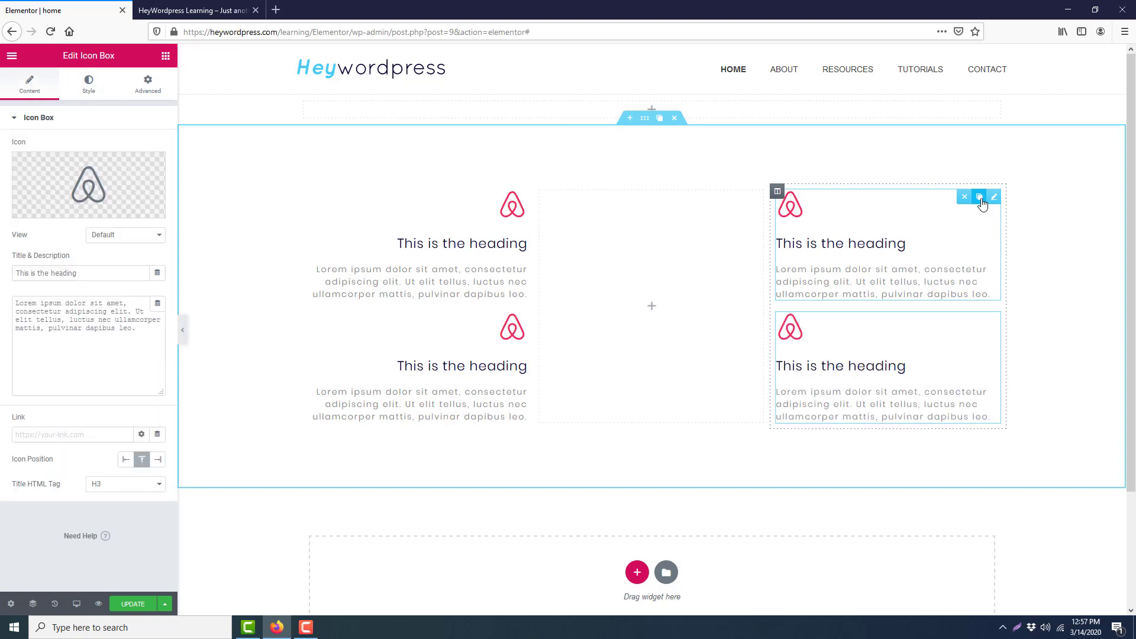
click(165, 57)
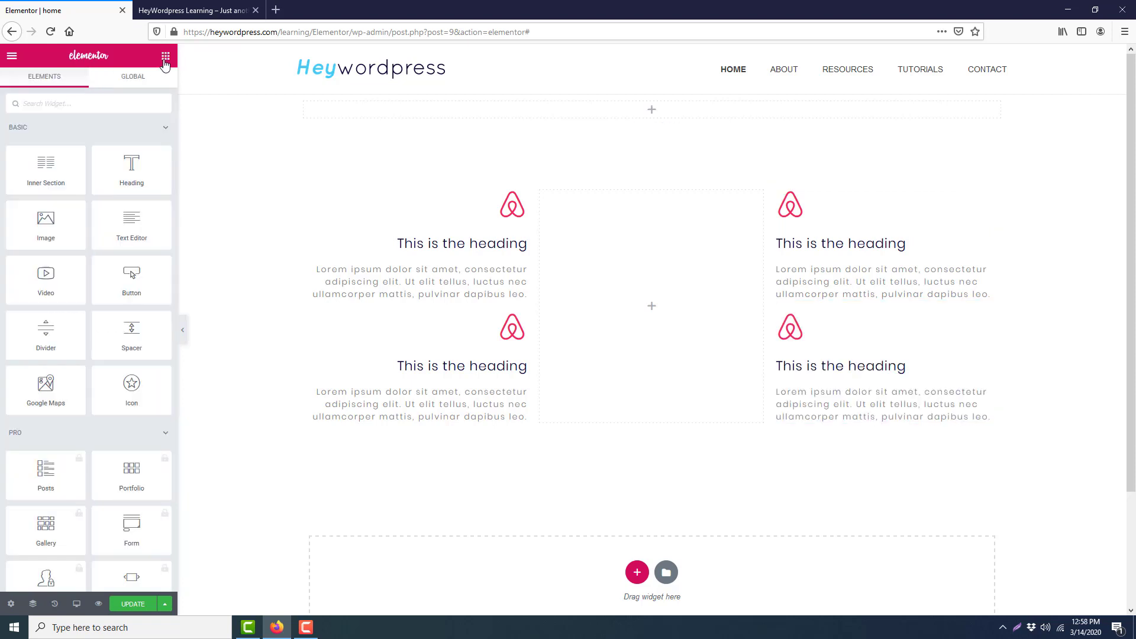
Drag an Image widget into the middle column and insert the phone mockup picture
text(image)
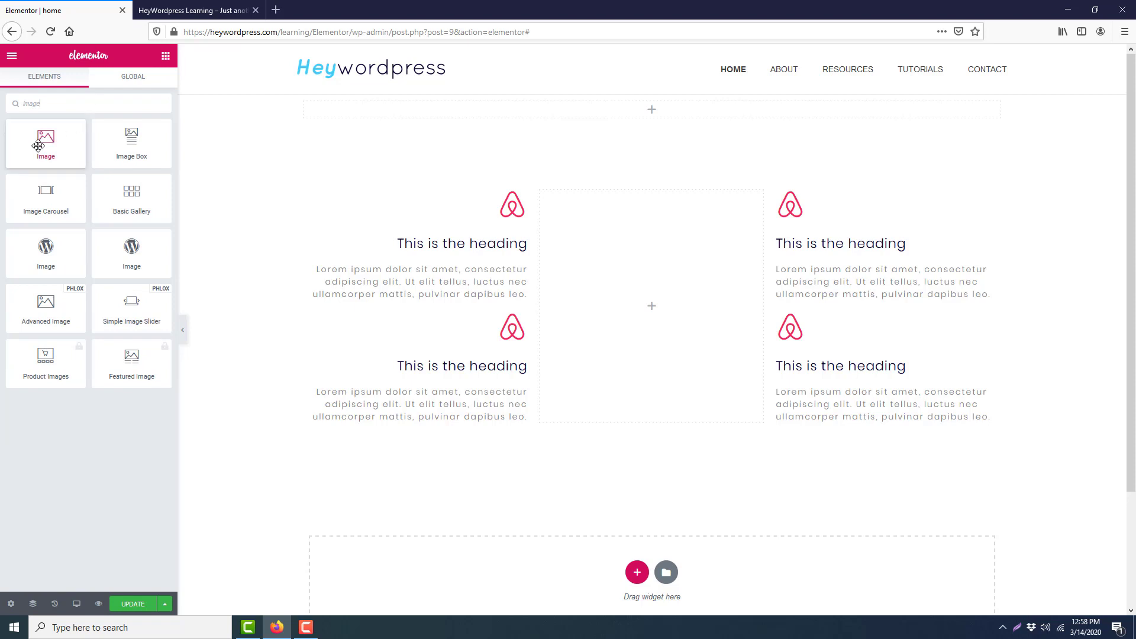
drag(45, 142, 635, 300)
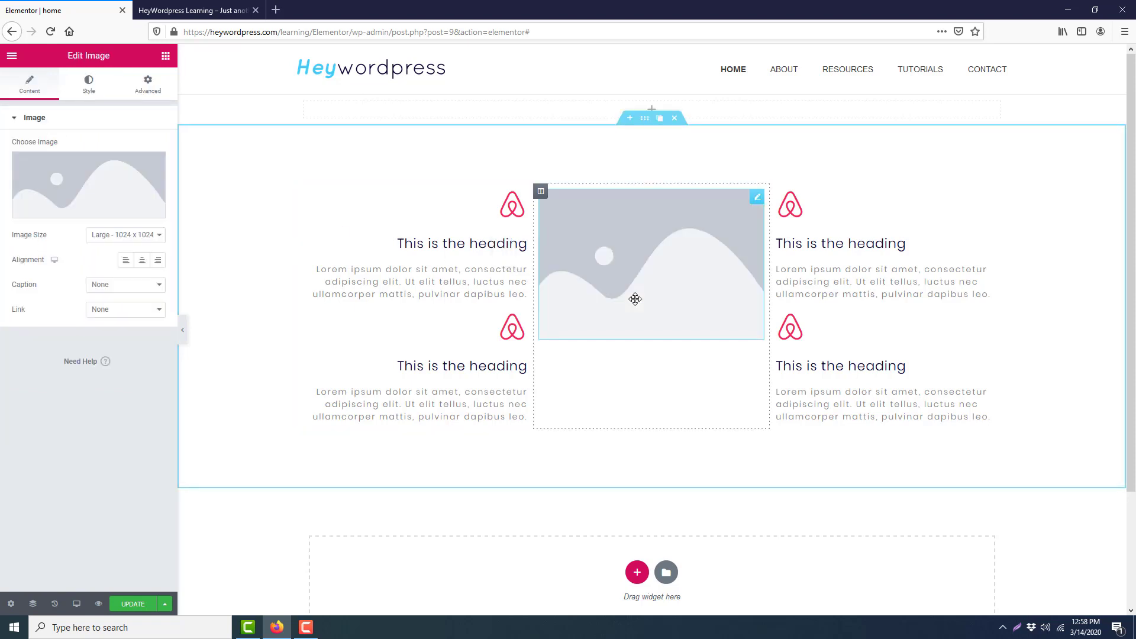
click(81, 186)
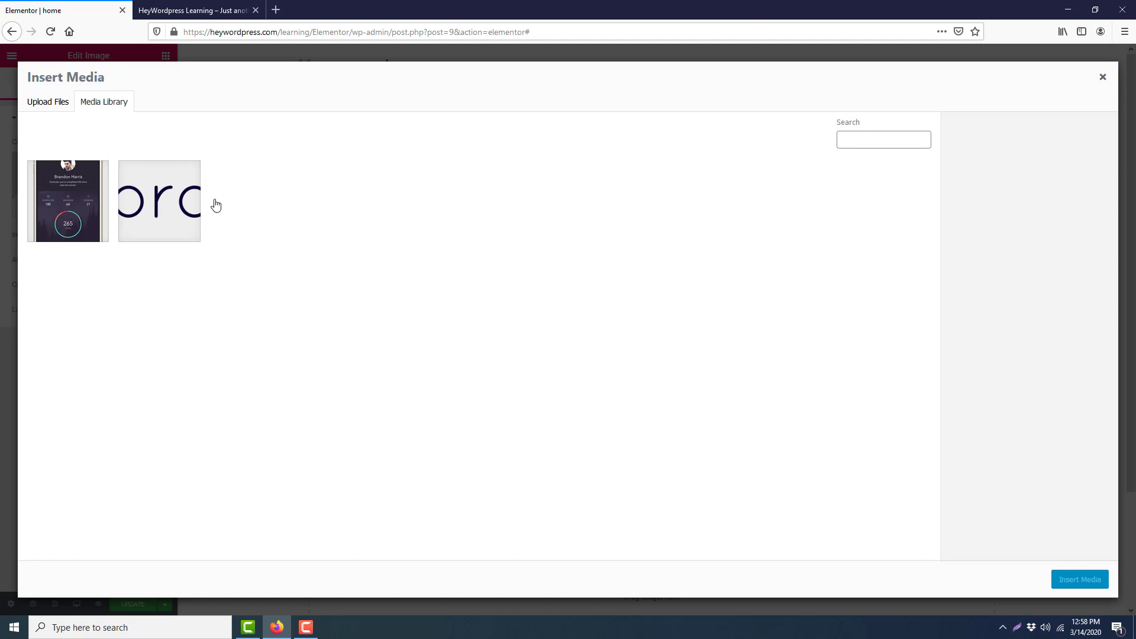
click(50, 213)
click(1071, 582)
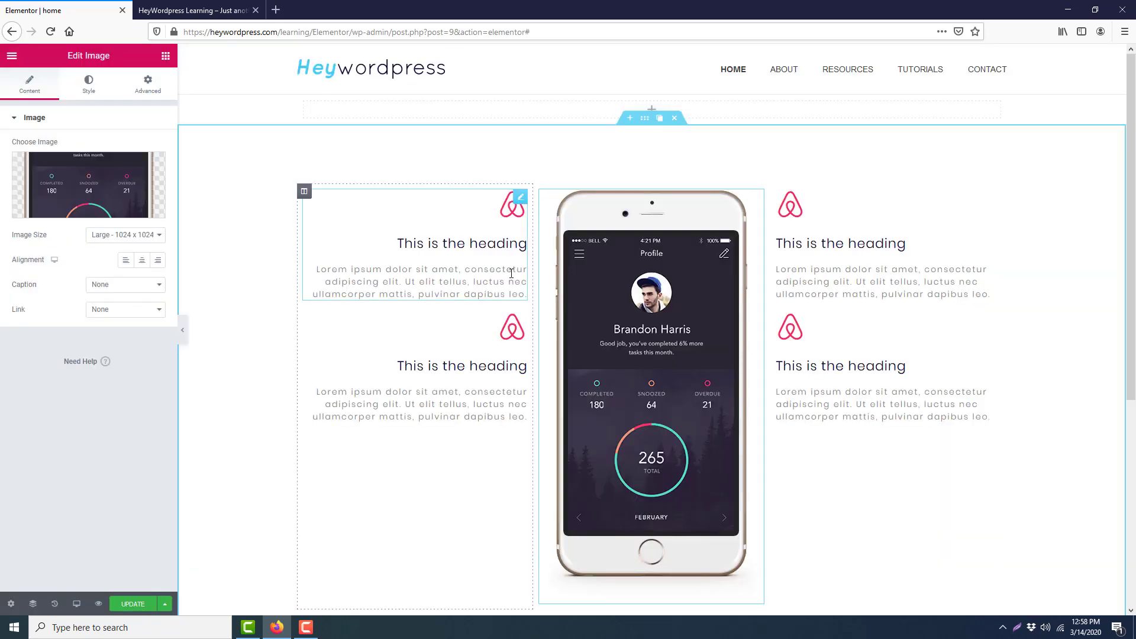
Set Vertical Align to Middle for the left, right and middle columns
click(305, 192)
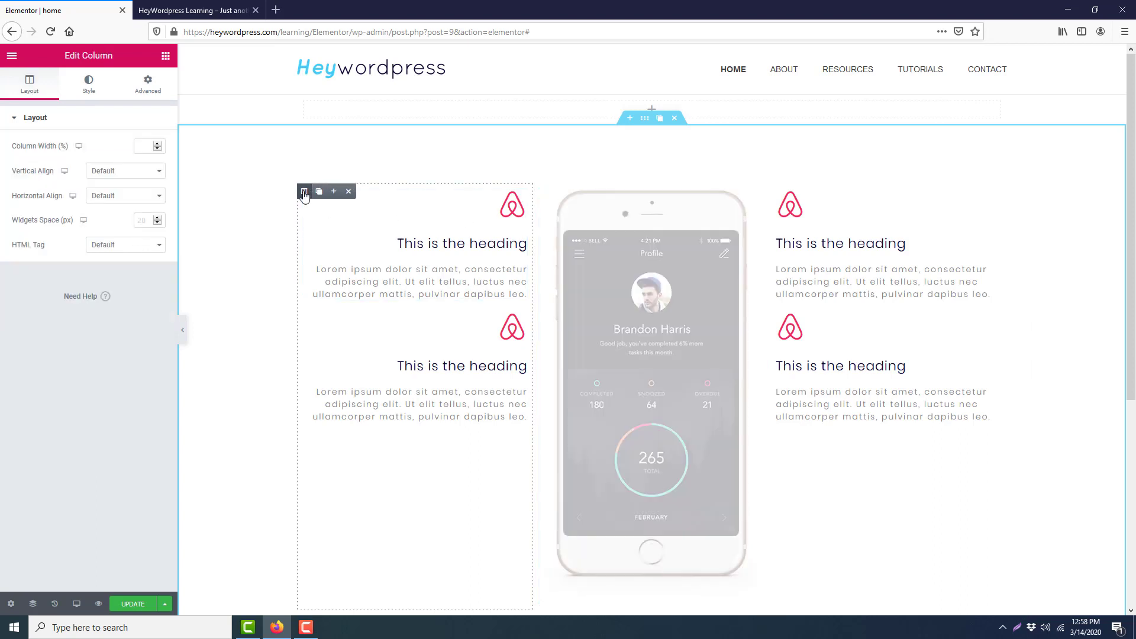
click(108, 172)
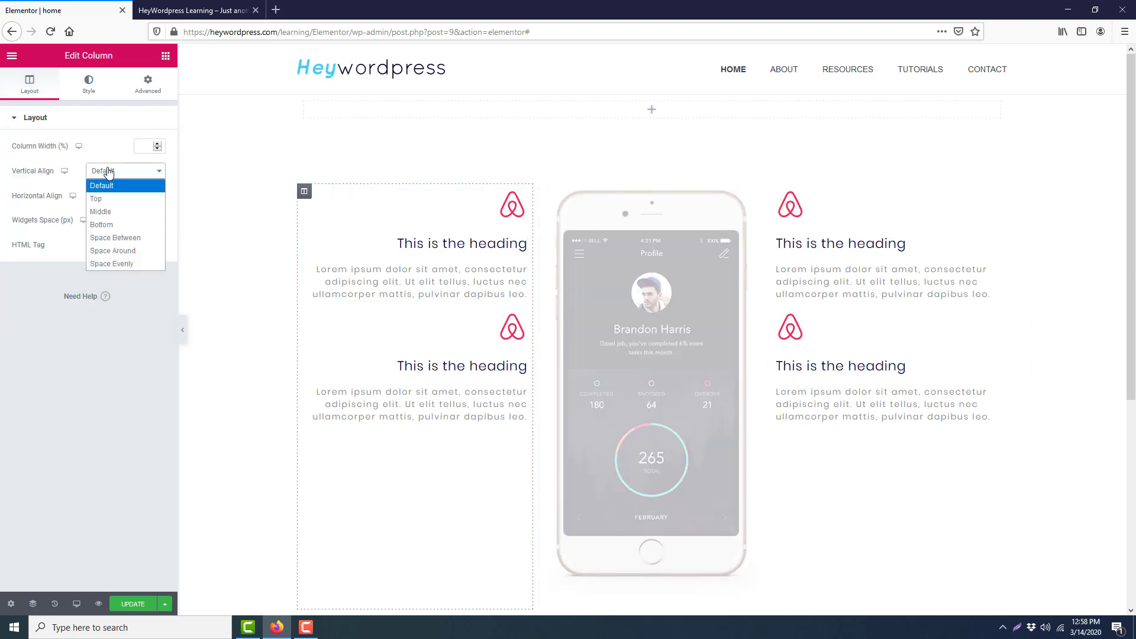
click(111, 211)
click(777, 191)
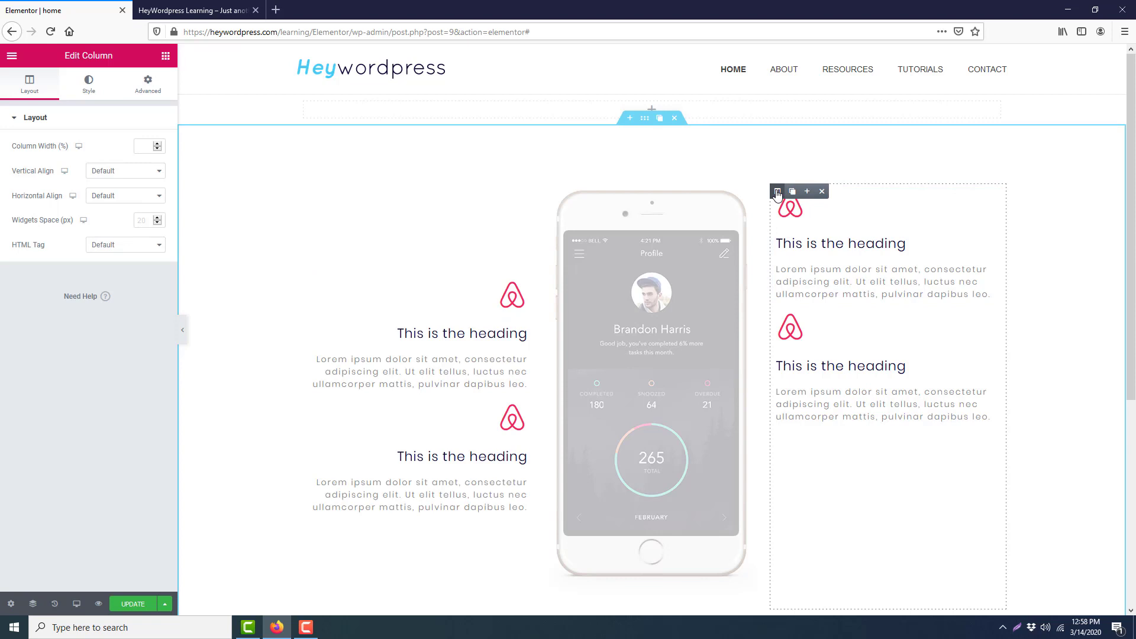
click(110, 171)
click(111, 212)
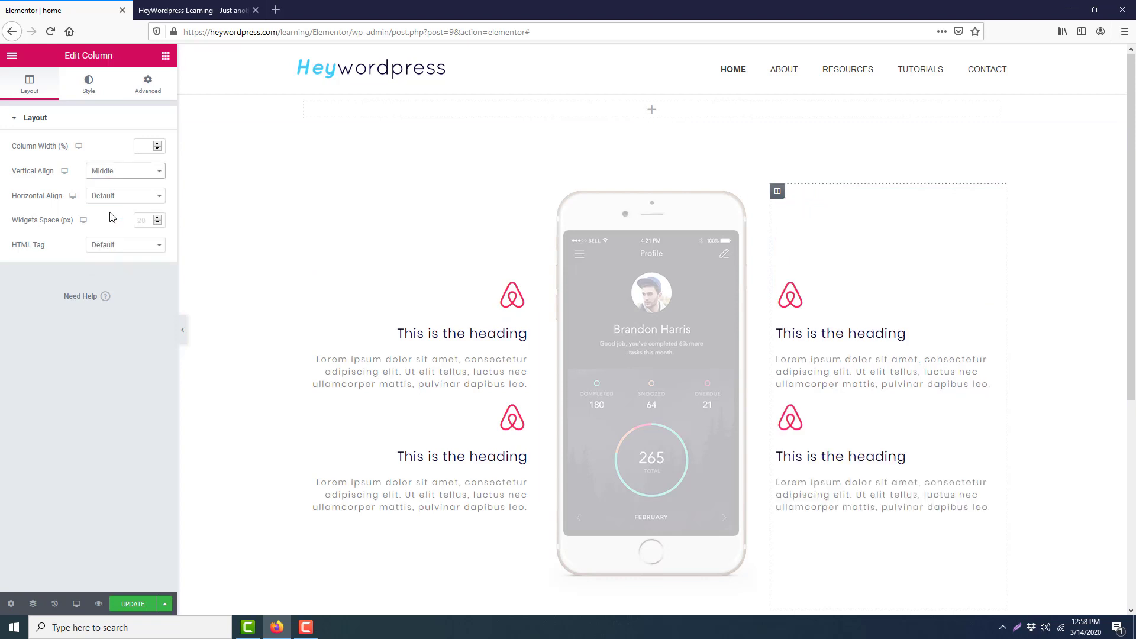
click(540, 191)
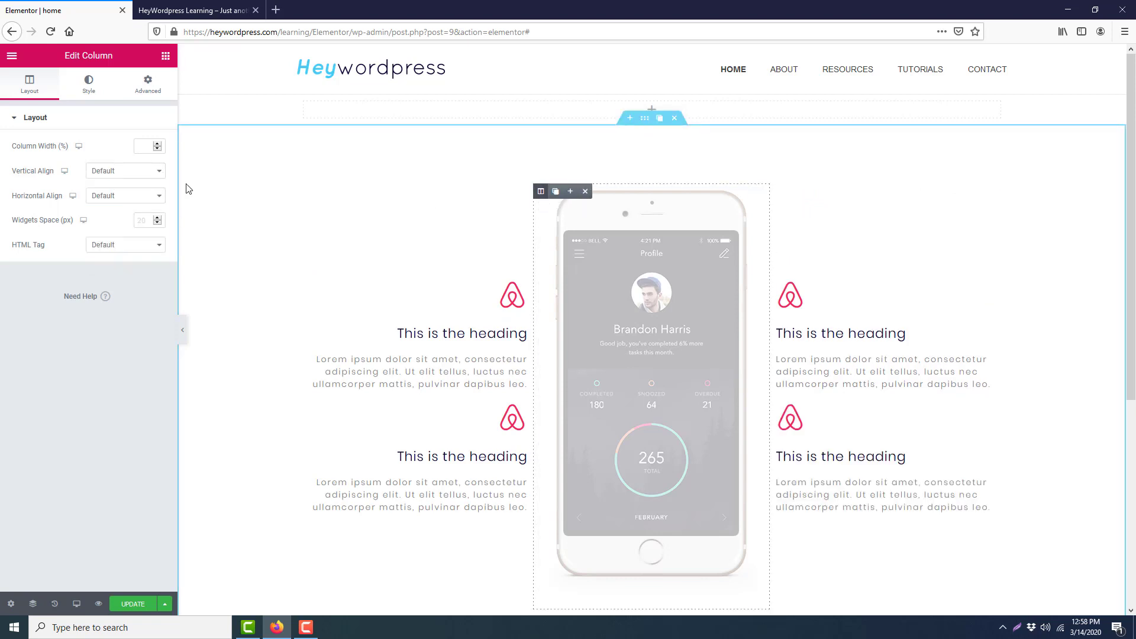
click(138, 171)
click(121, 212)
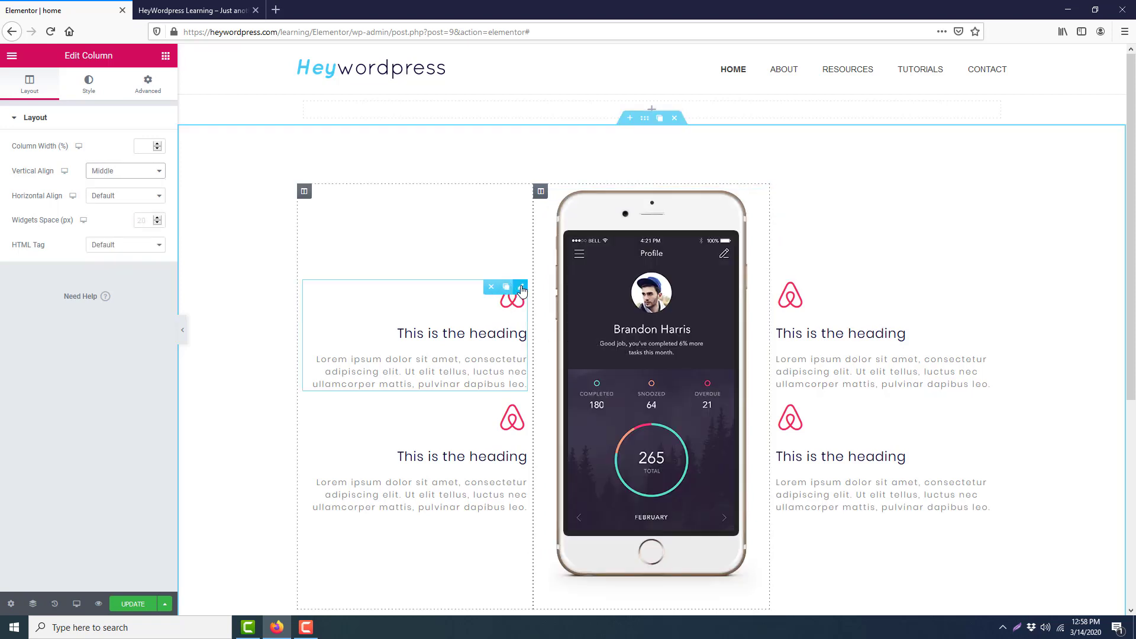
Give the upper left icon box a Fade In Left entrance animation with a 200 ms delay
click(521, 288)
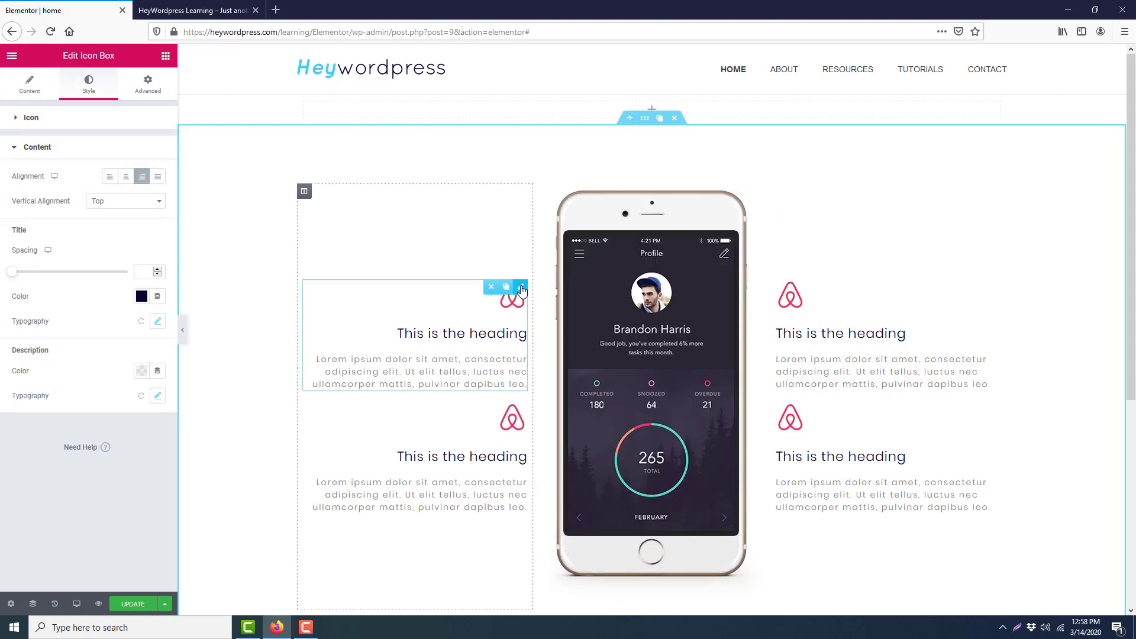
click(146, 86)
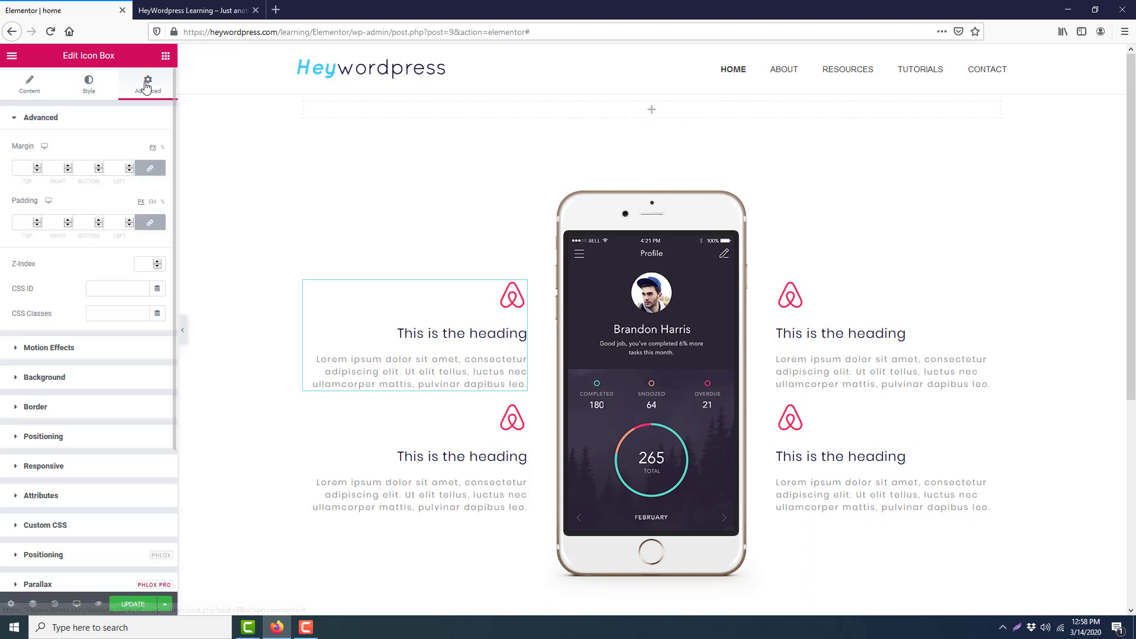
click(85, 353)
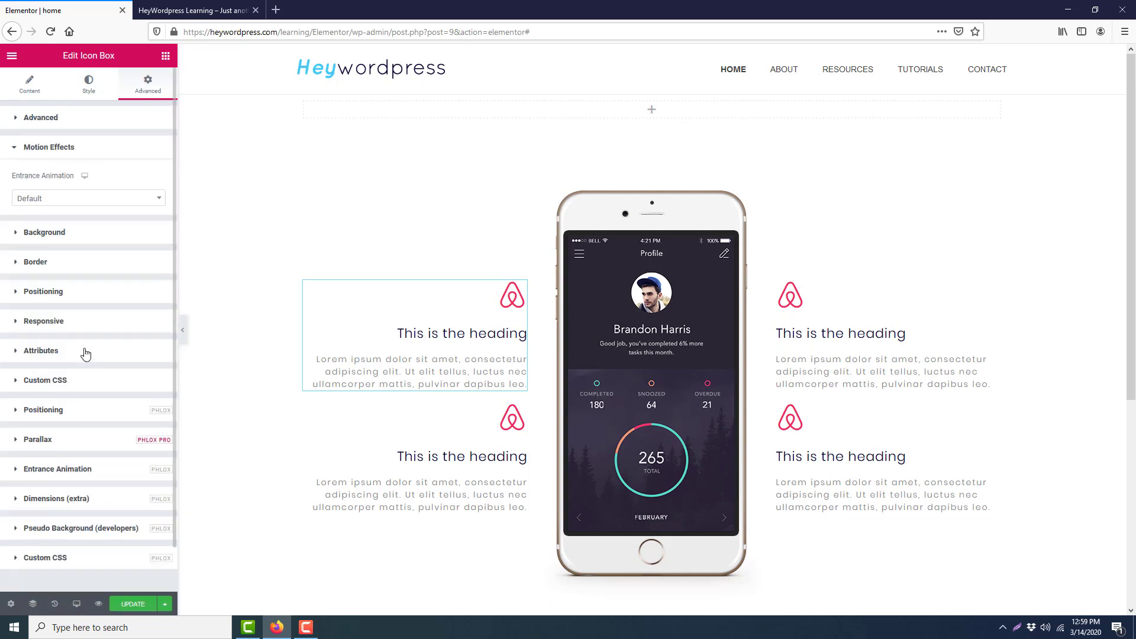
click(87, 198)
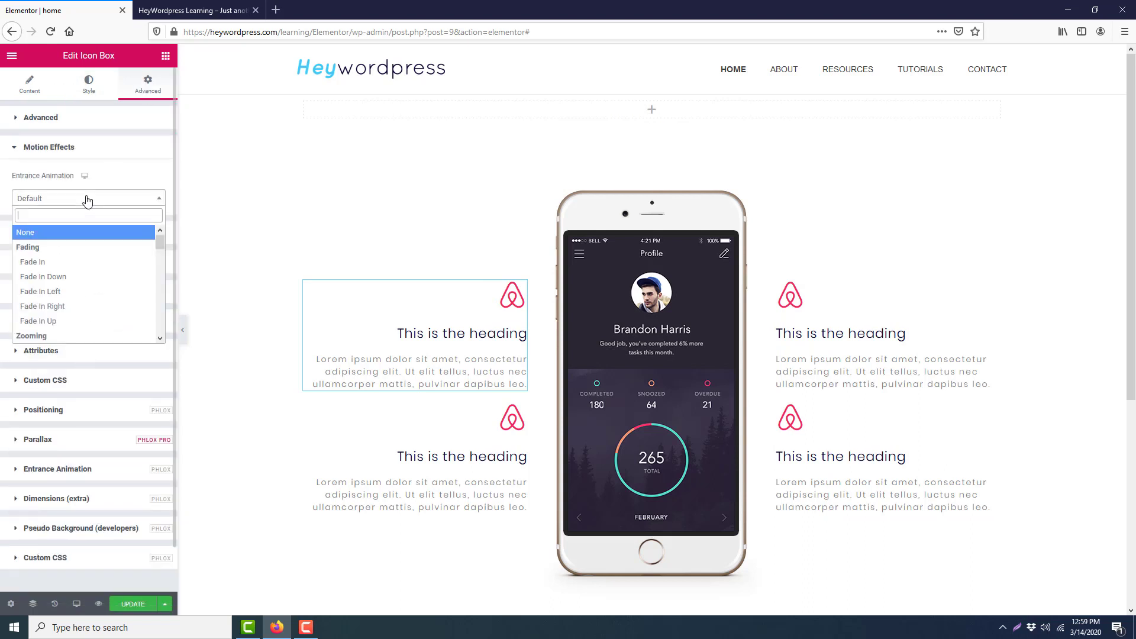
click(80, 291)
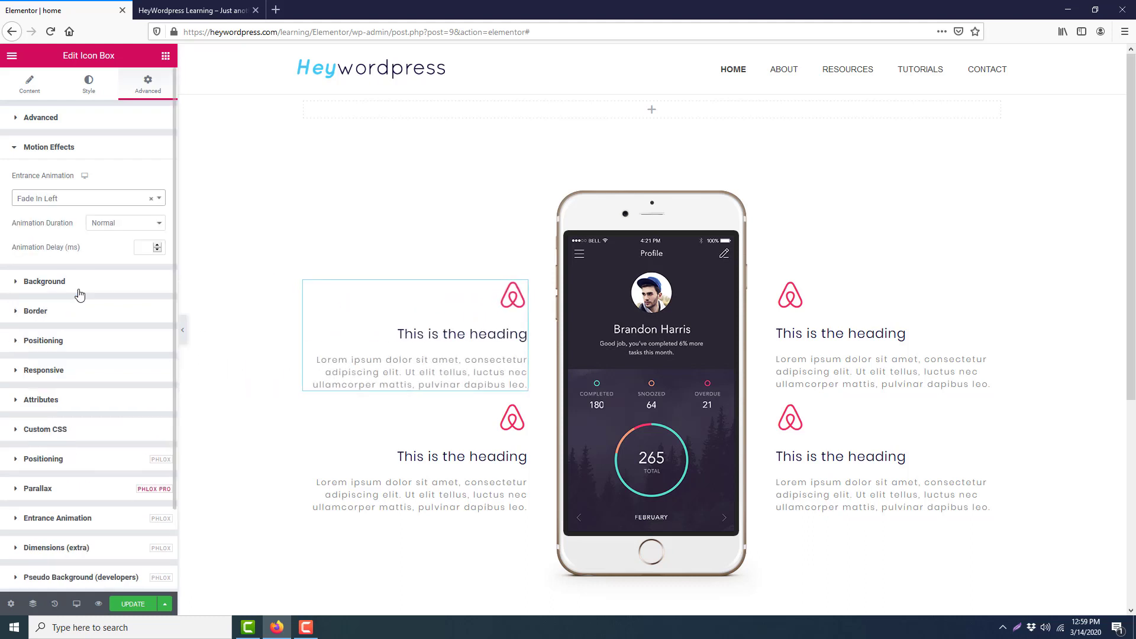
click(145, 249)
text(200)
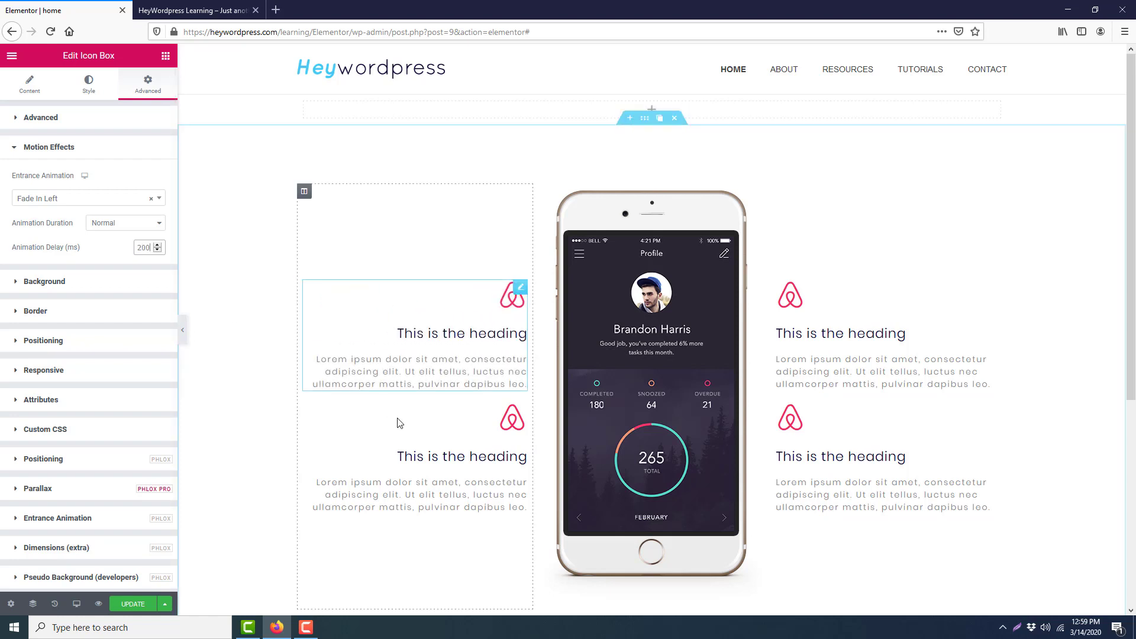
Give the lower left icon box a Fade In Left entrance animation at Slow duration
click(521, 412)
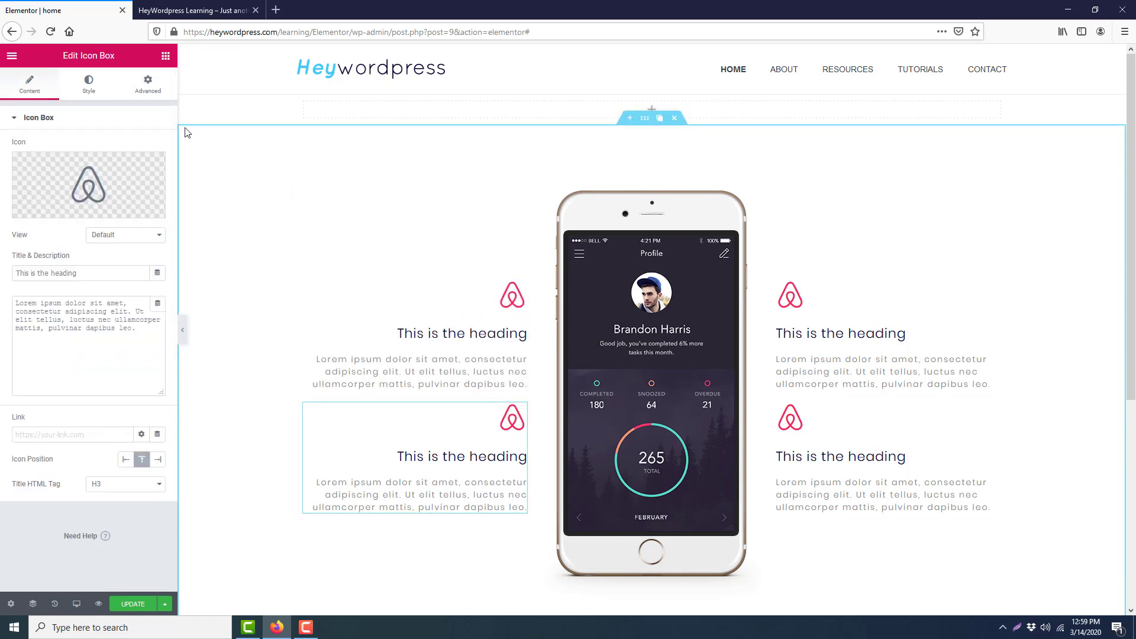
click(148, 89)
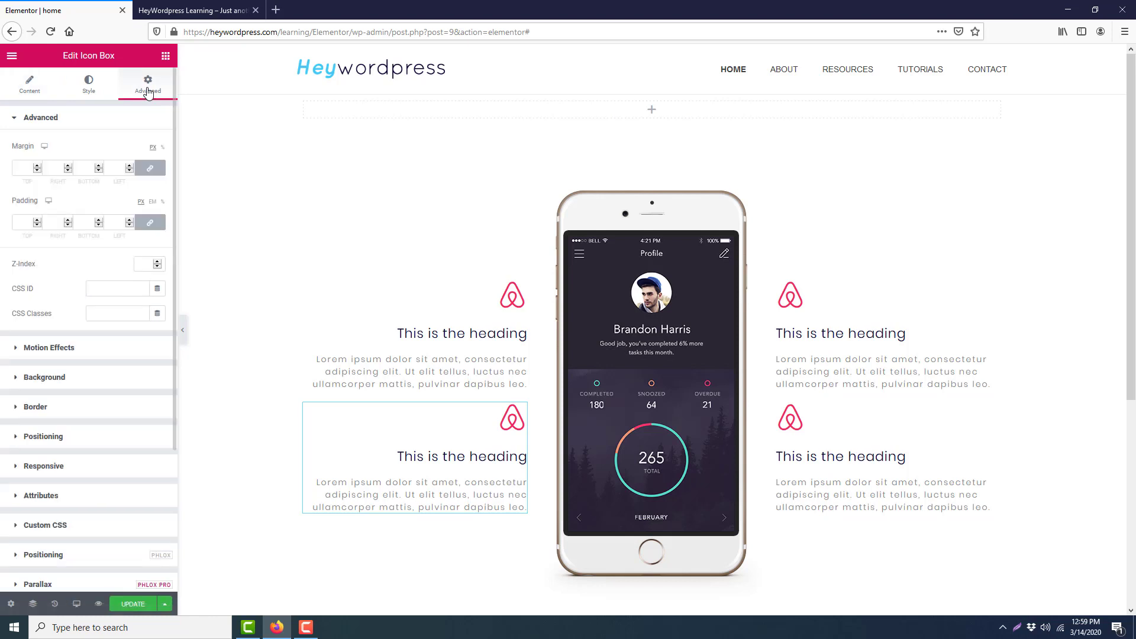
click(109, 352)
click(96, 199)
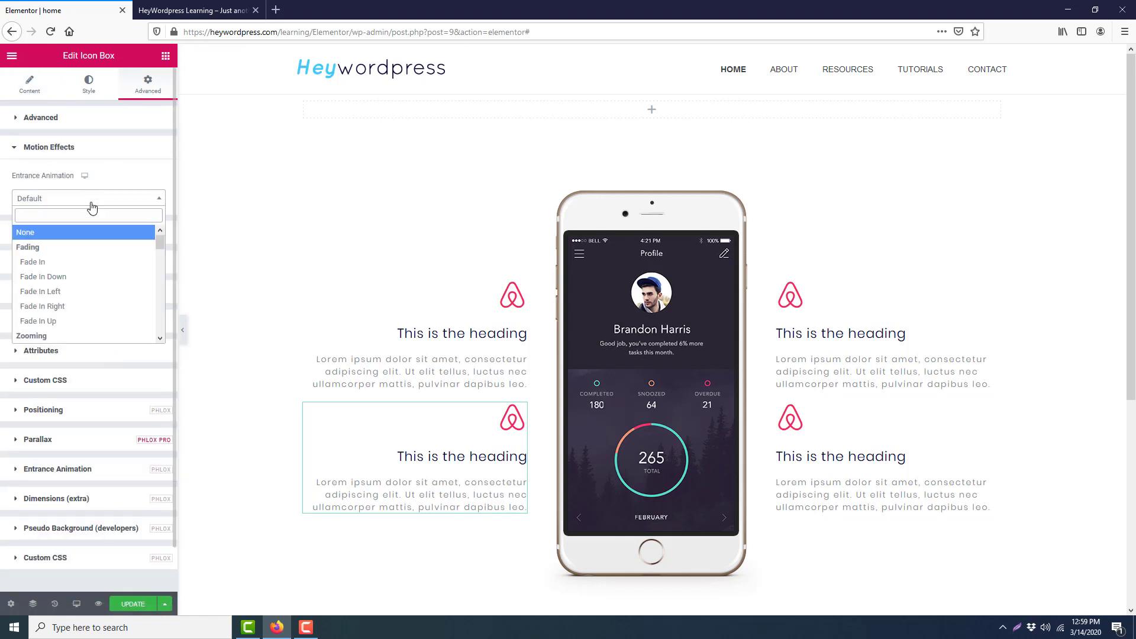
click(79, 292)
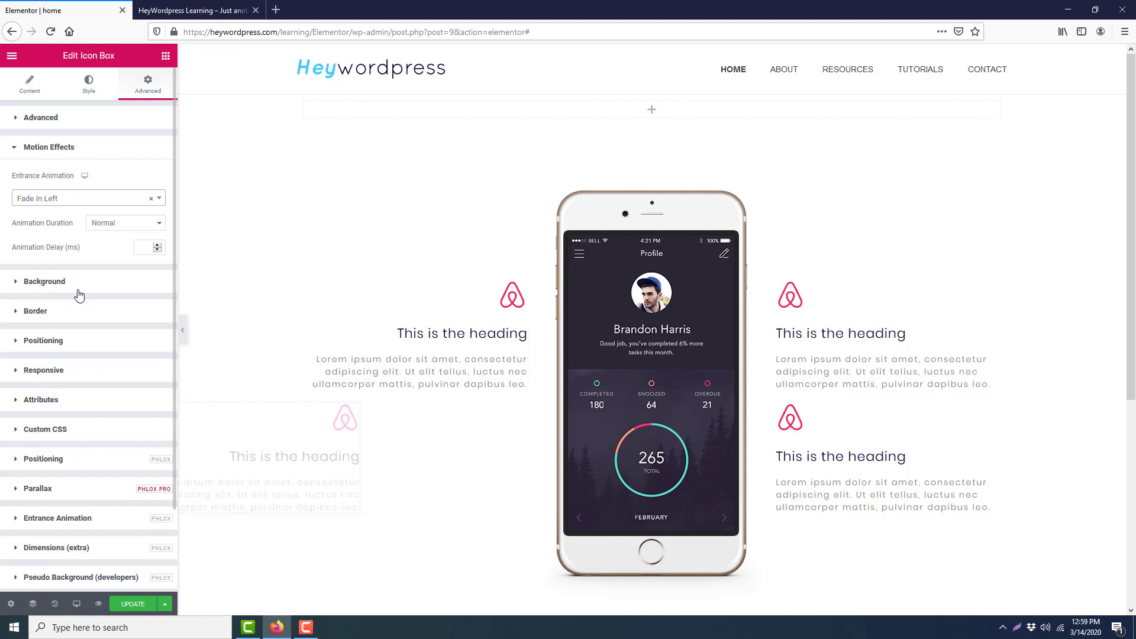
click(129, 227)
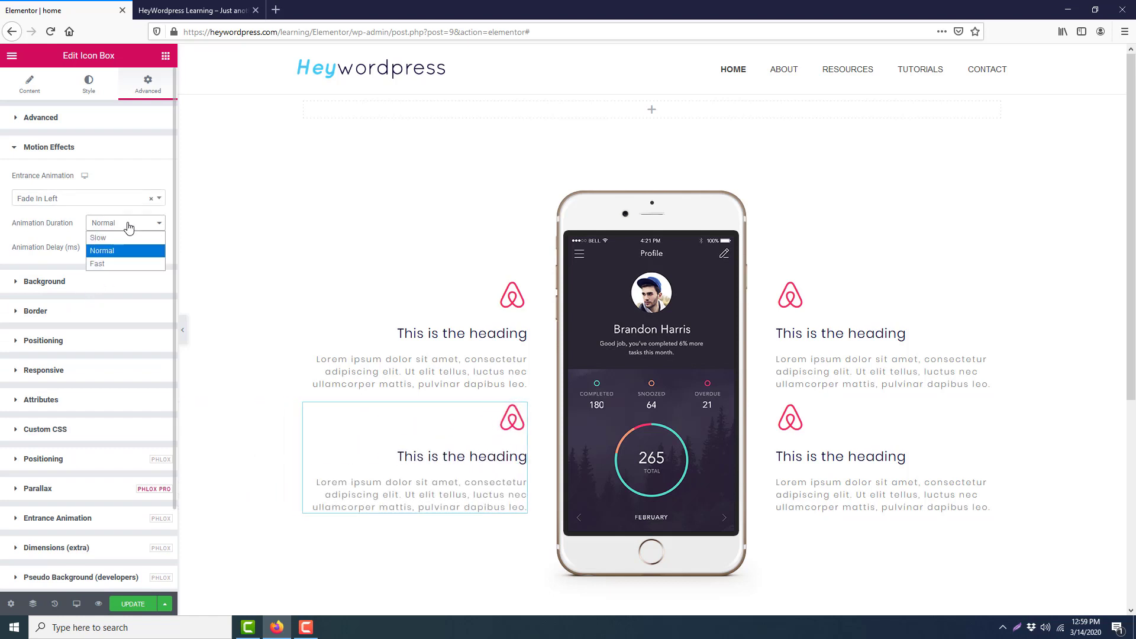
click(123, 233)
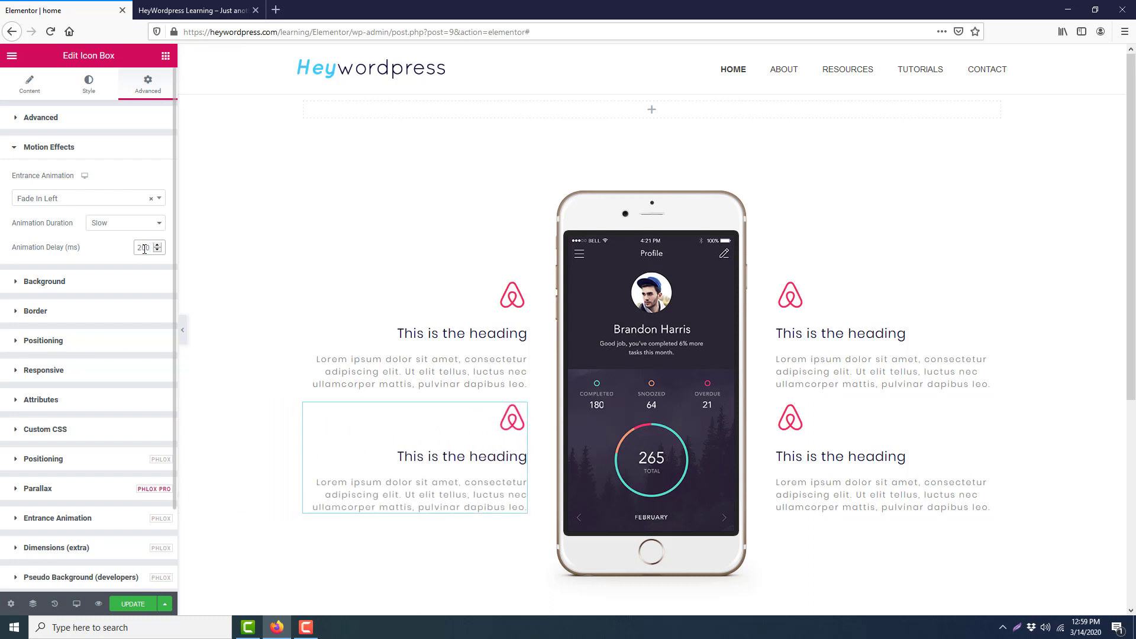
Give the upper right icon box a Fade In Right entrance animation
click(992, 288)
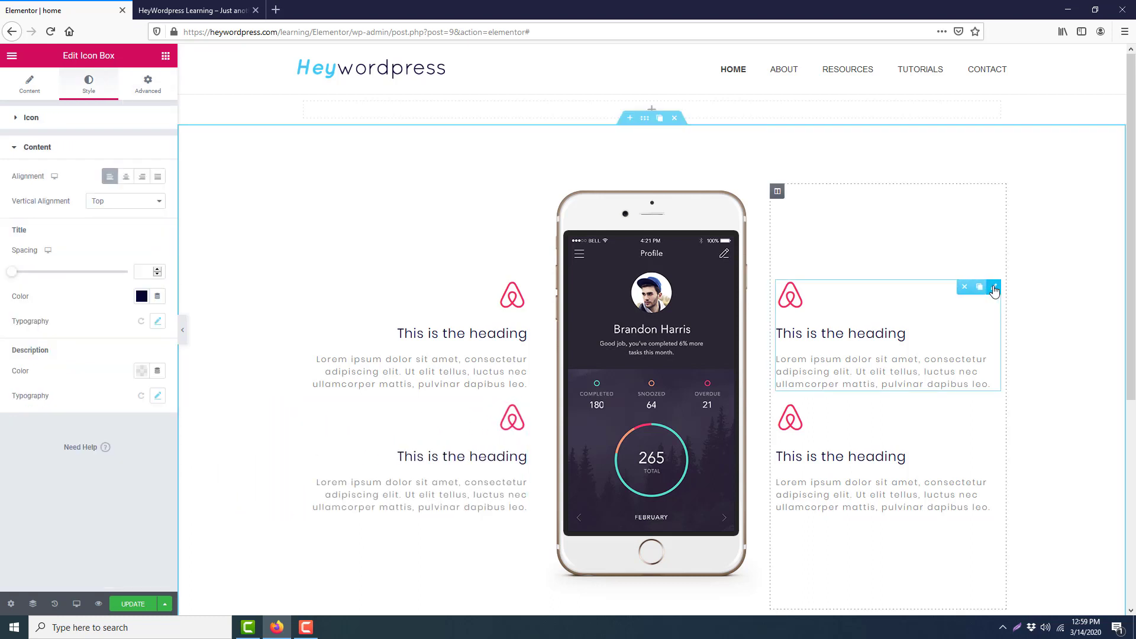
click(147, 84)
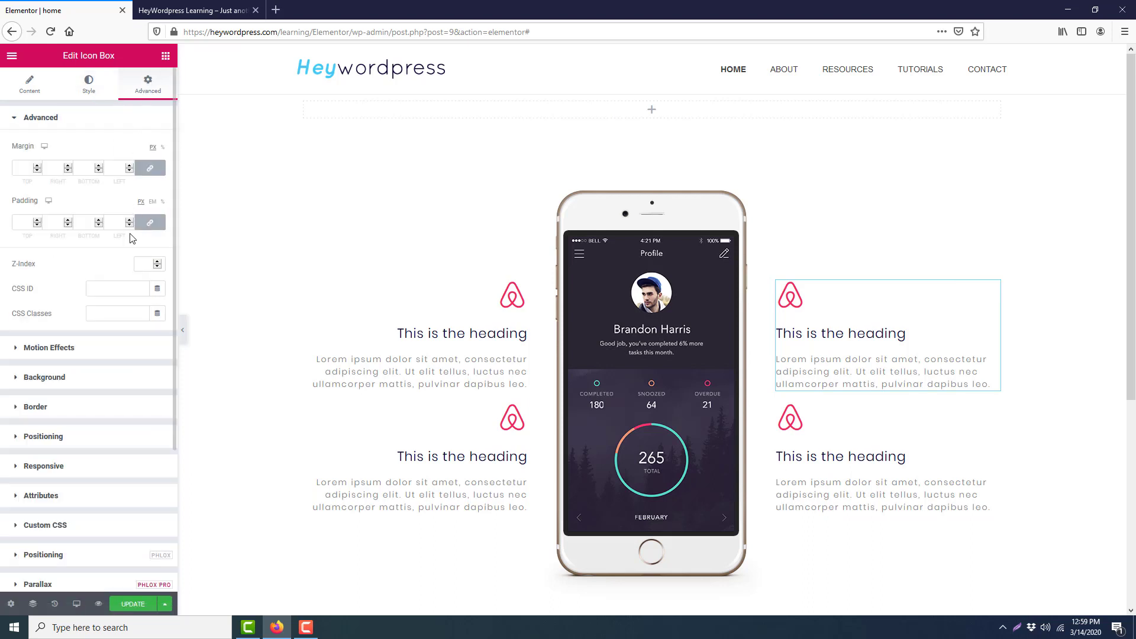
click(63, 353)
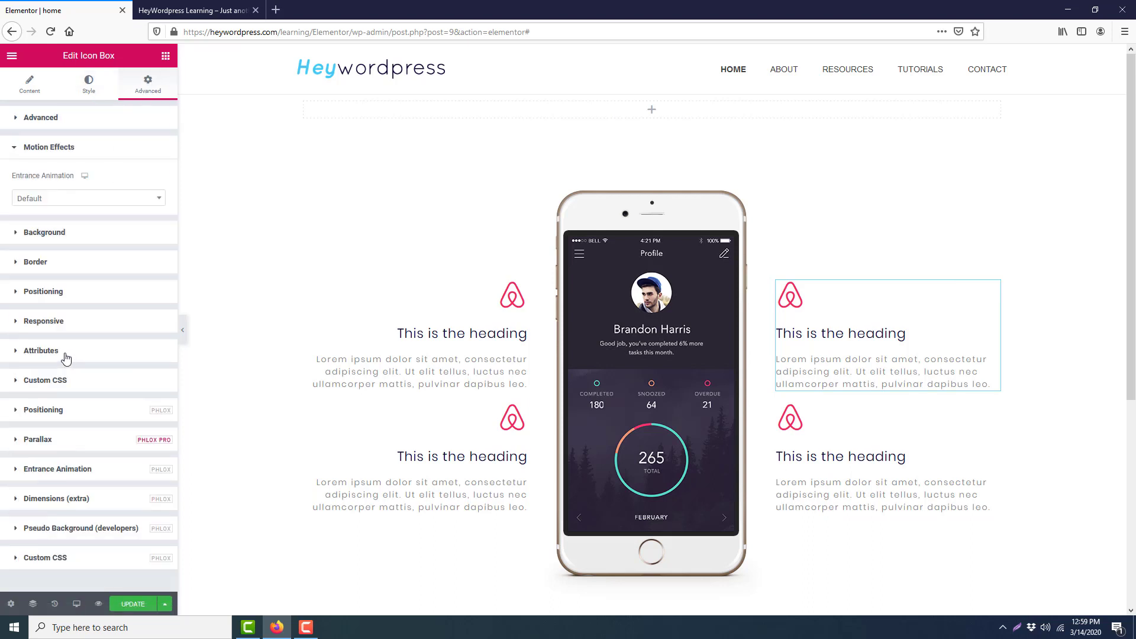
click(86, 200)
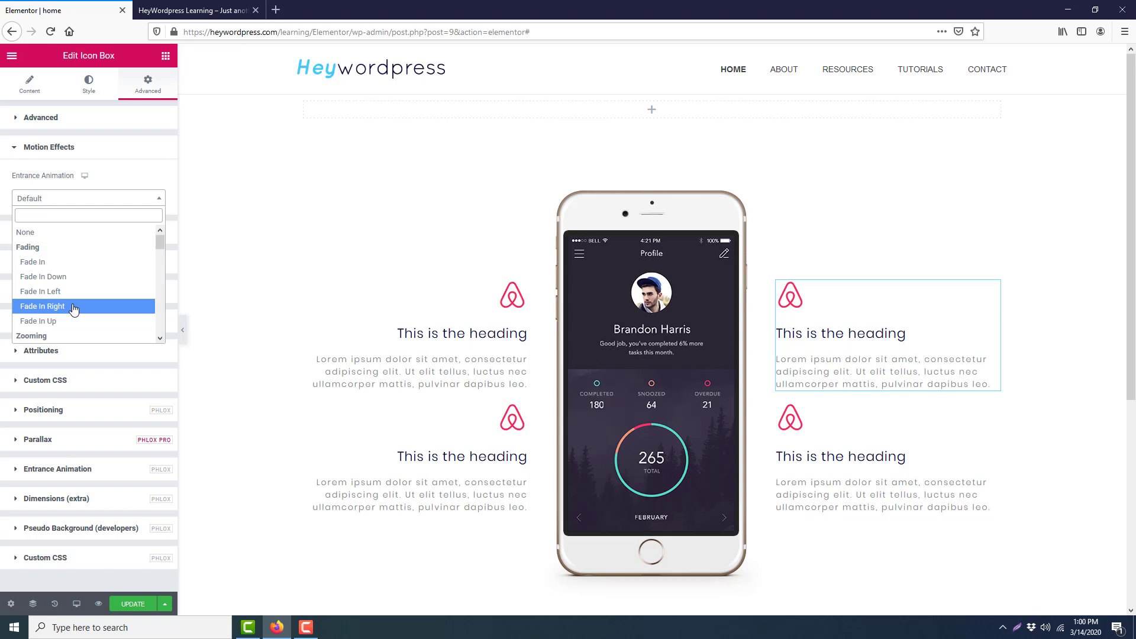
click(74, 307)
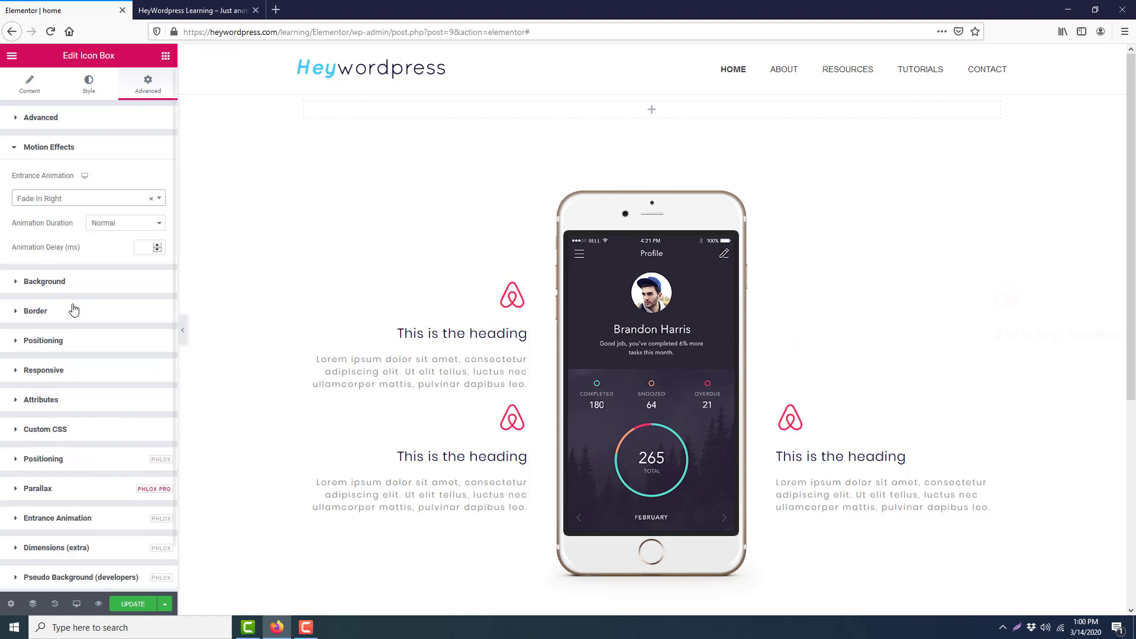
click(146, 247)
click(414, 331)
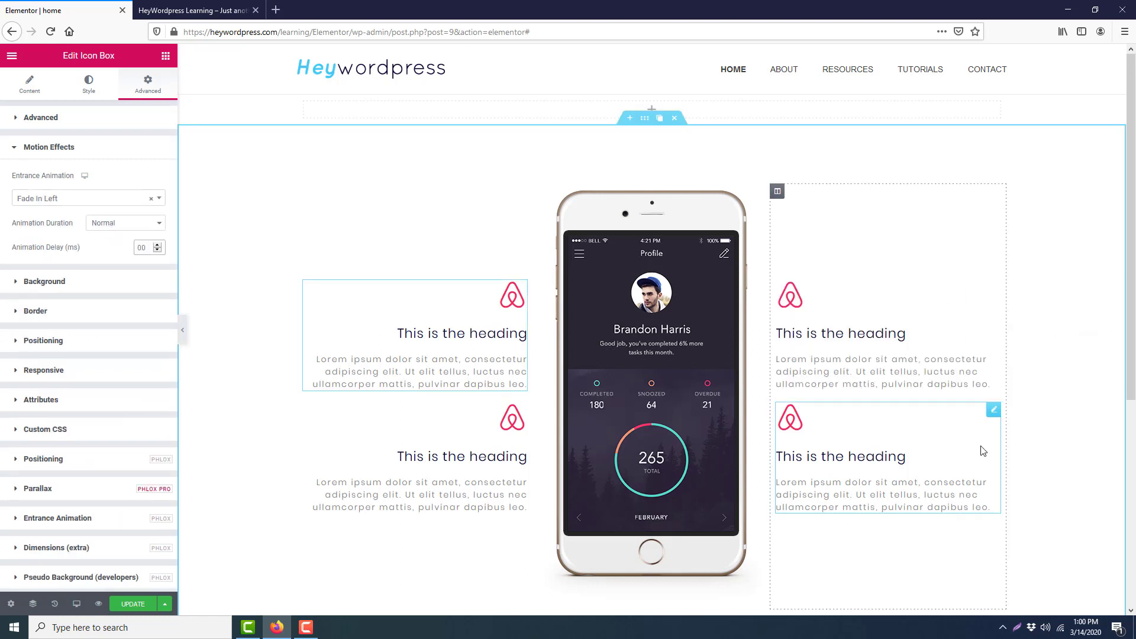
Give the lower right icon box a Fade In Right entrance animation with a 200 ms delay
click(995, 412)
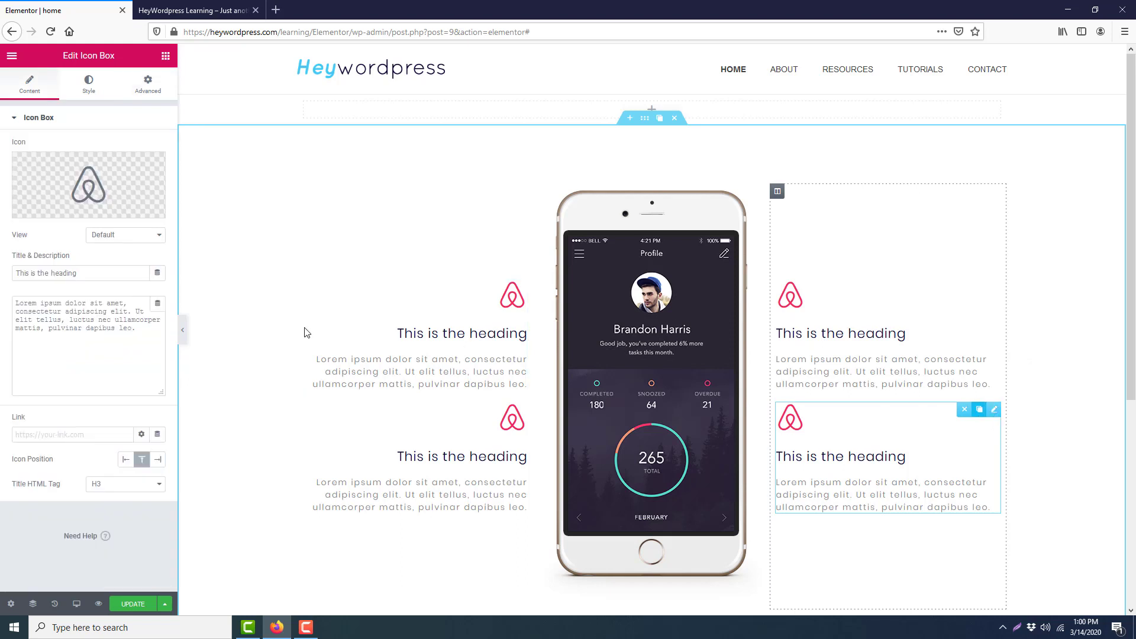
click(147, 86)
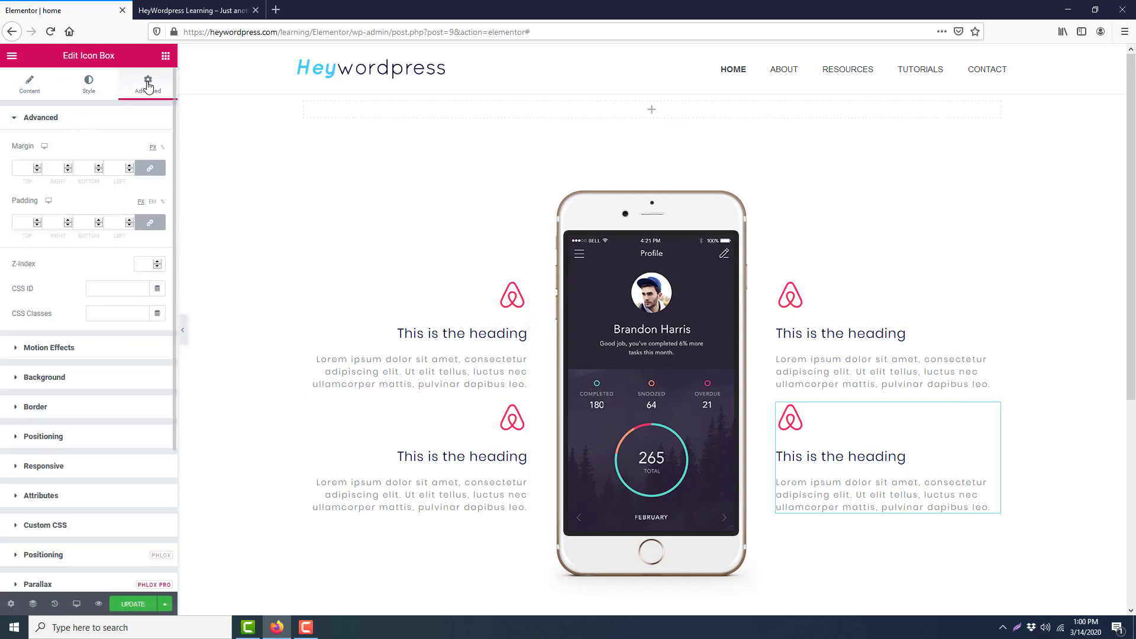
click(85, 354)
click(94, 196)
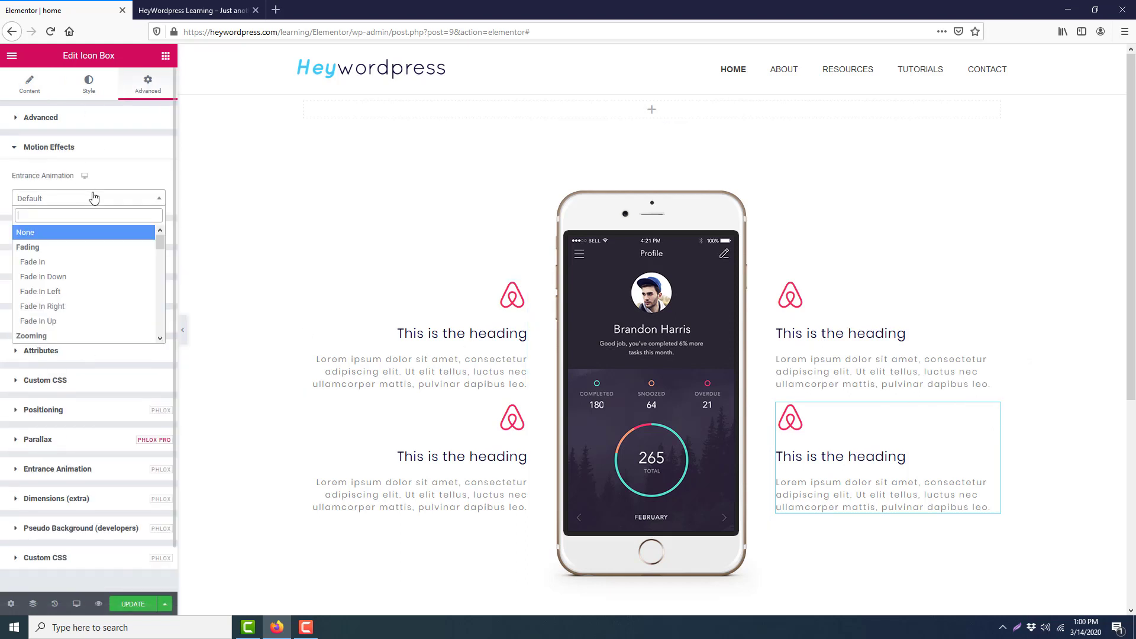
click(84, 303)
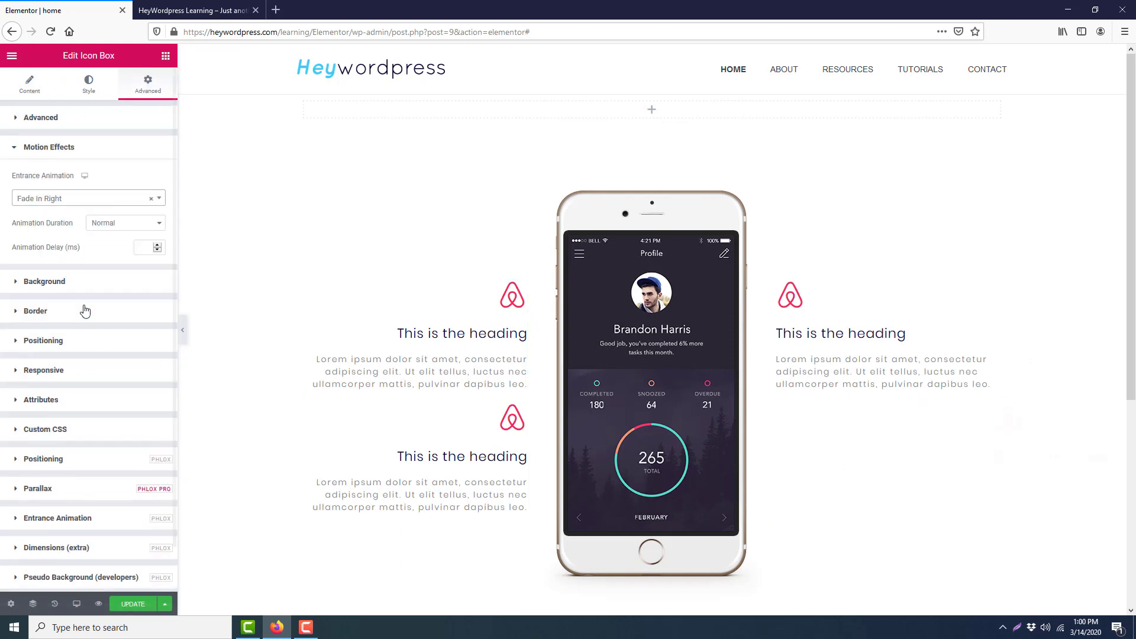
click(144, 247)
text(200)
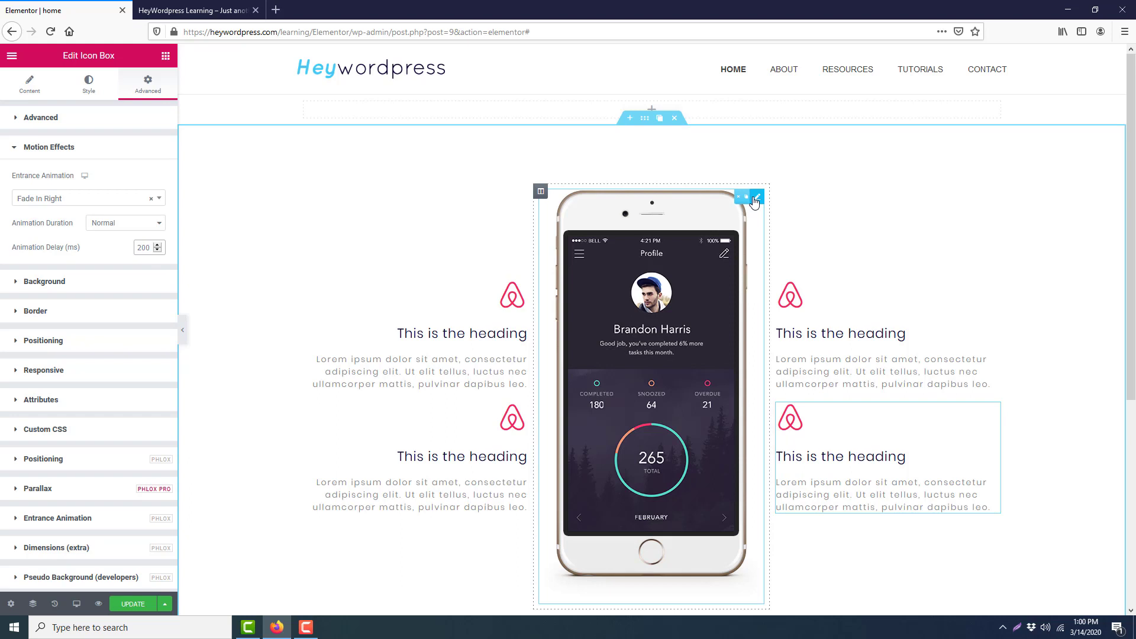
Apply a Zoom In entrance animation to the phone mockup image with a 200 ms delay
click(757, 196)
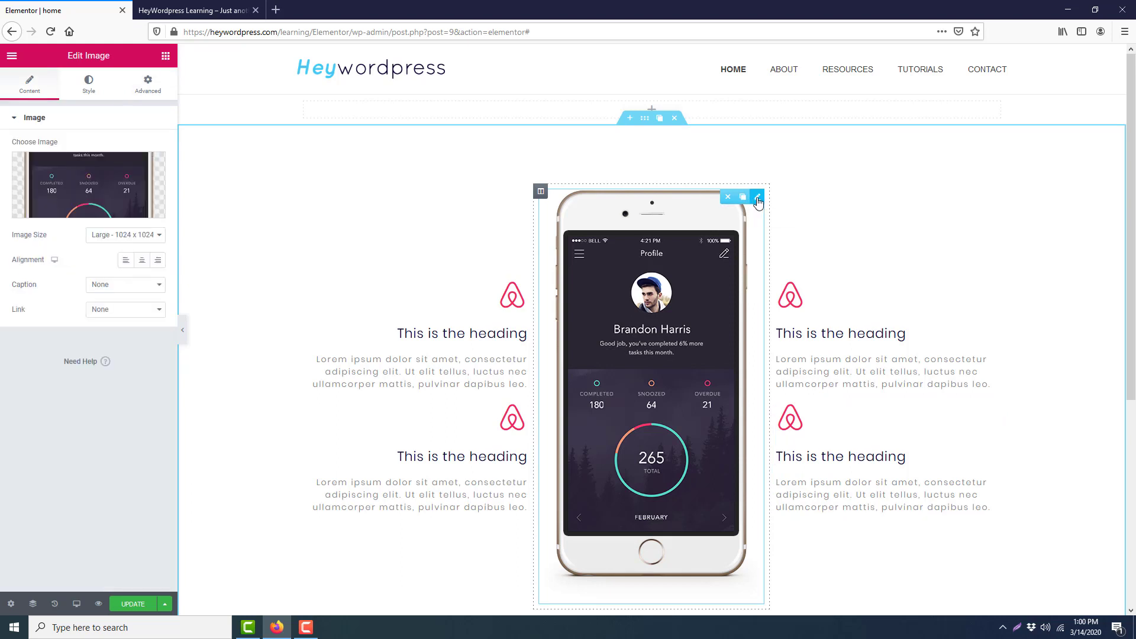
click(148, 88)
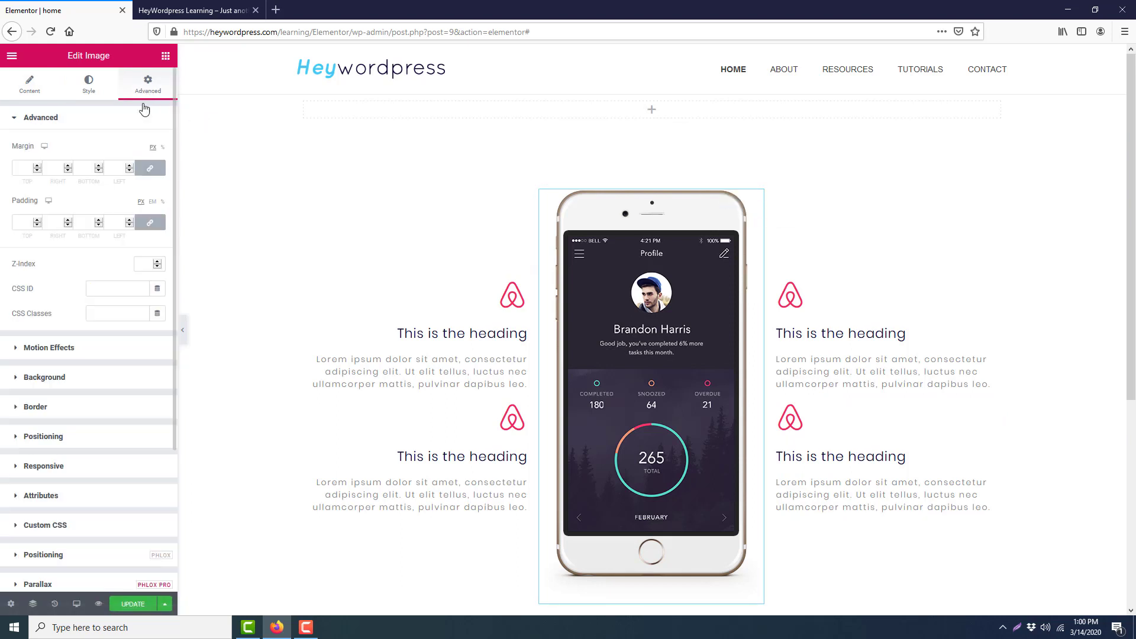
click(54, 354)
click(109, 205)
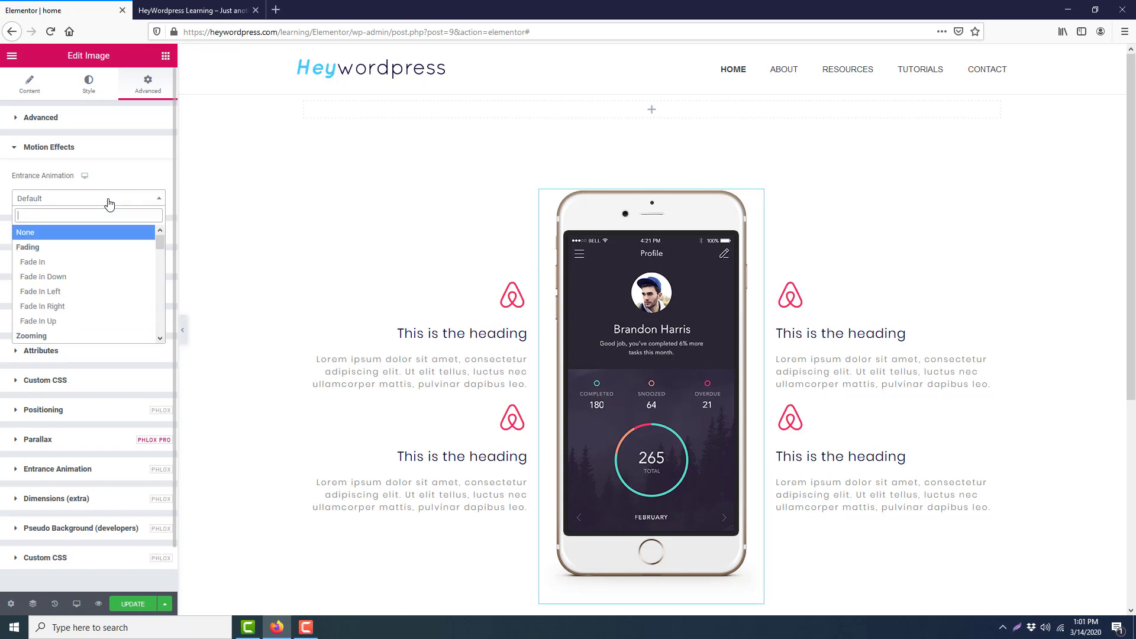
scroll(52, 300, down, 2)
click(52, 299)
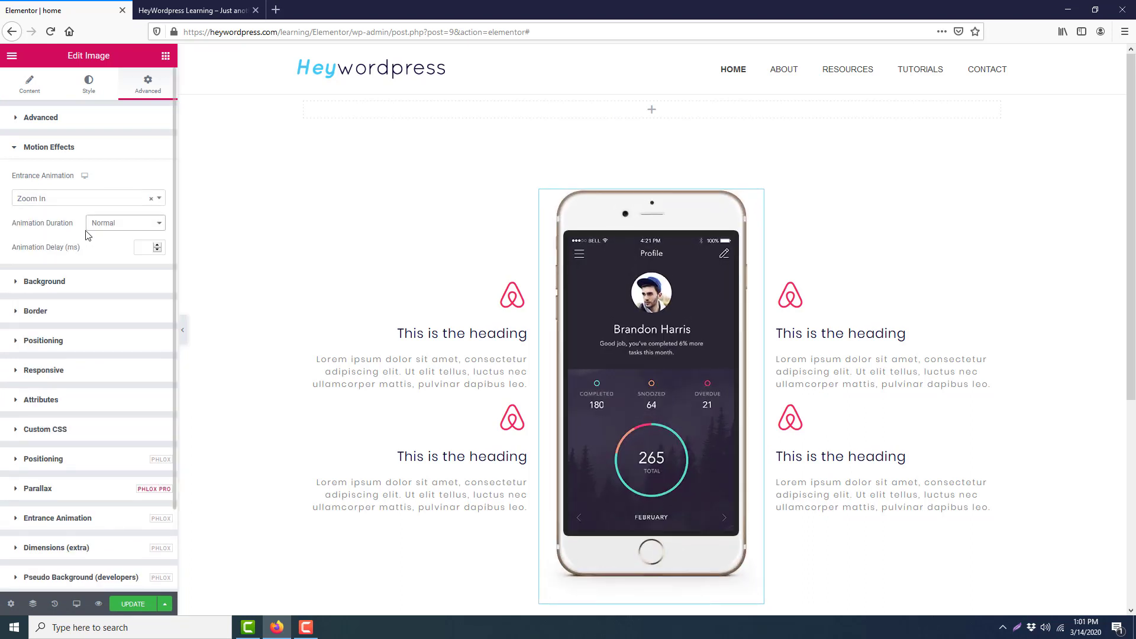
click(143, 247)
text(200)
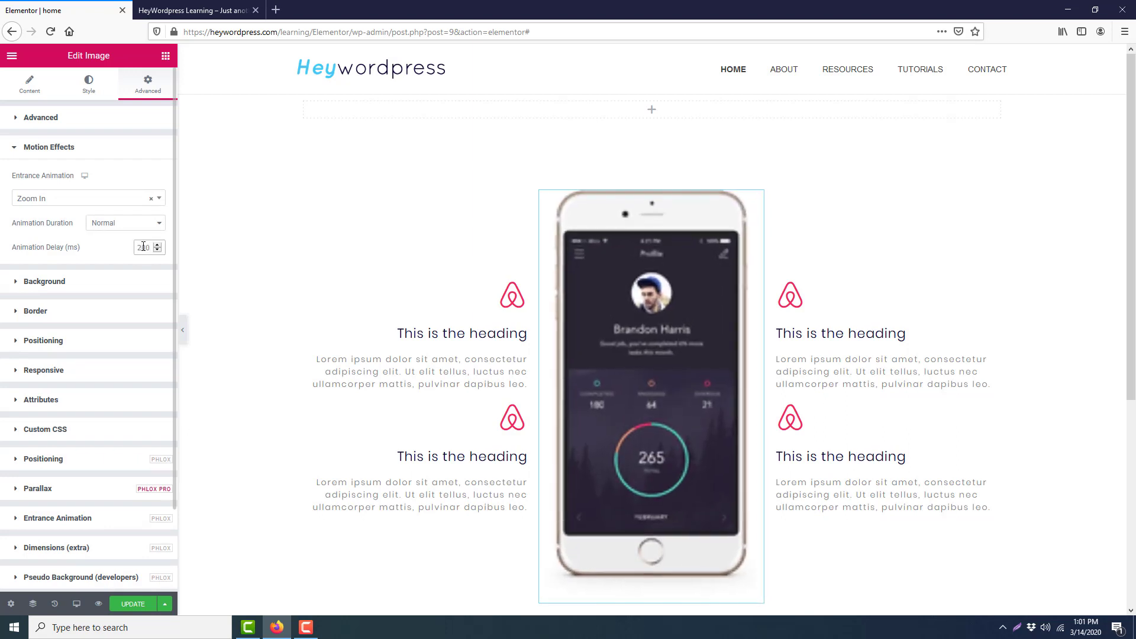
Preview the page at tablet, then mobile width, and scroll through the stacked layout
click(77, 604)
click(85, 562)
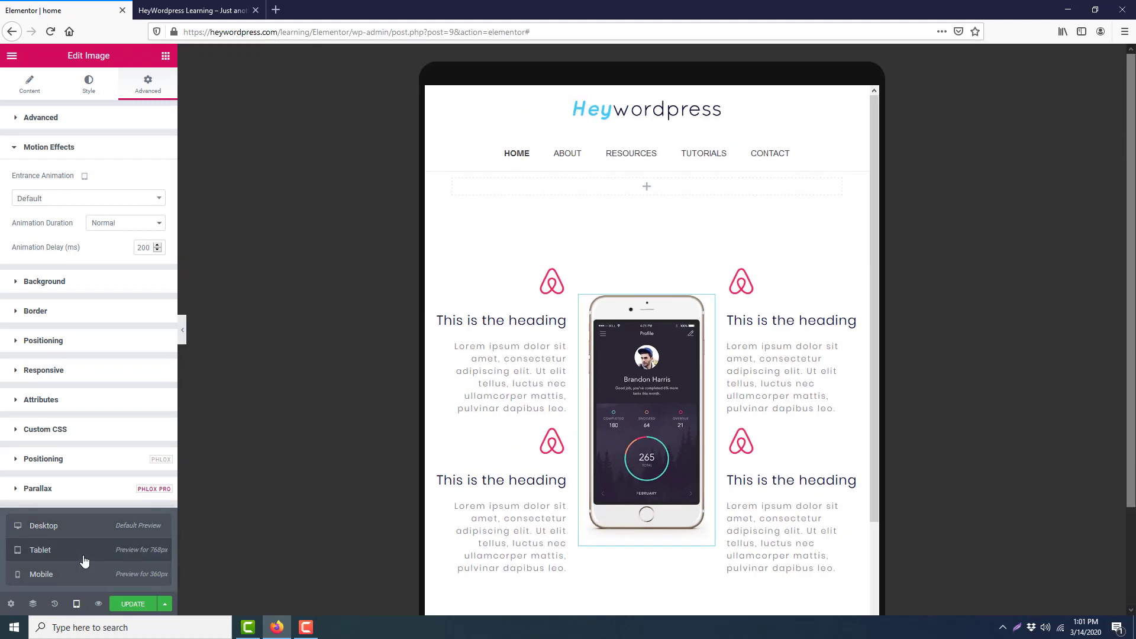
scroll(902, 333, down, 2)
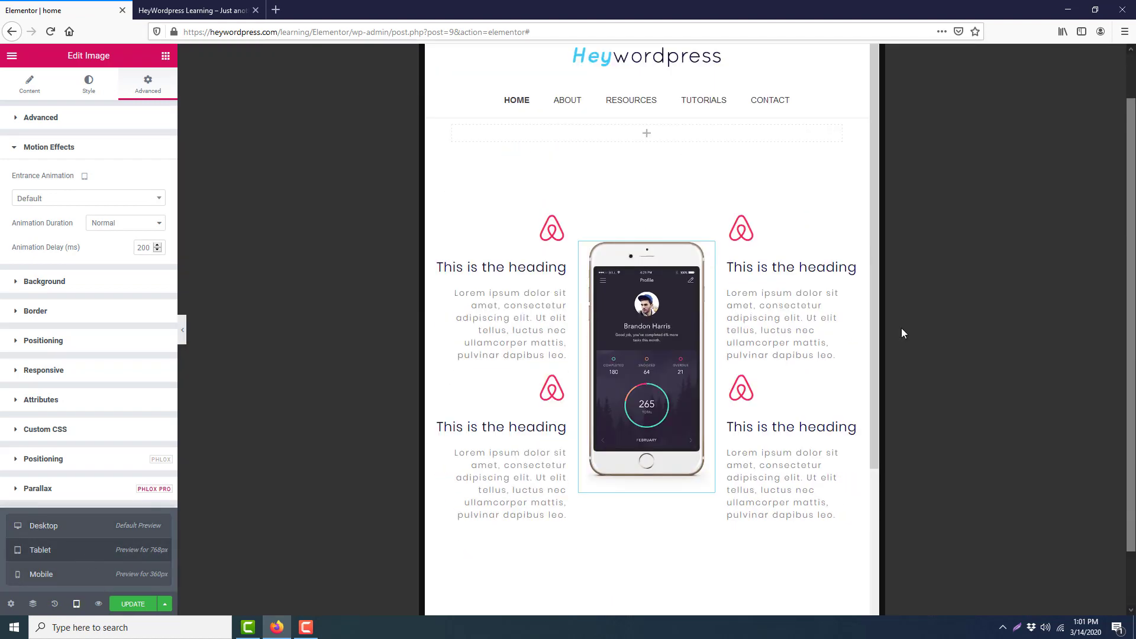
click(44, 574)
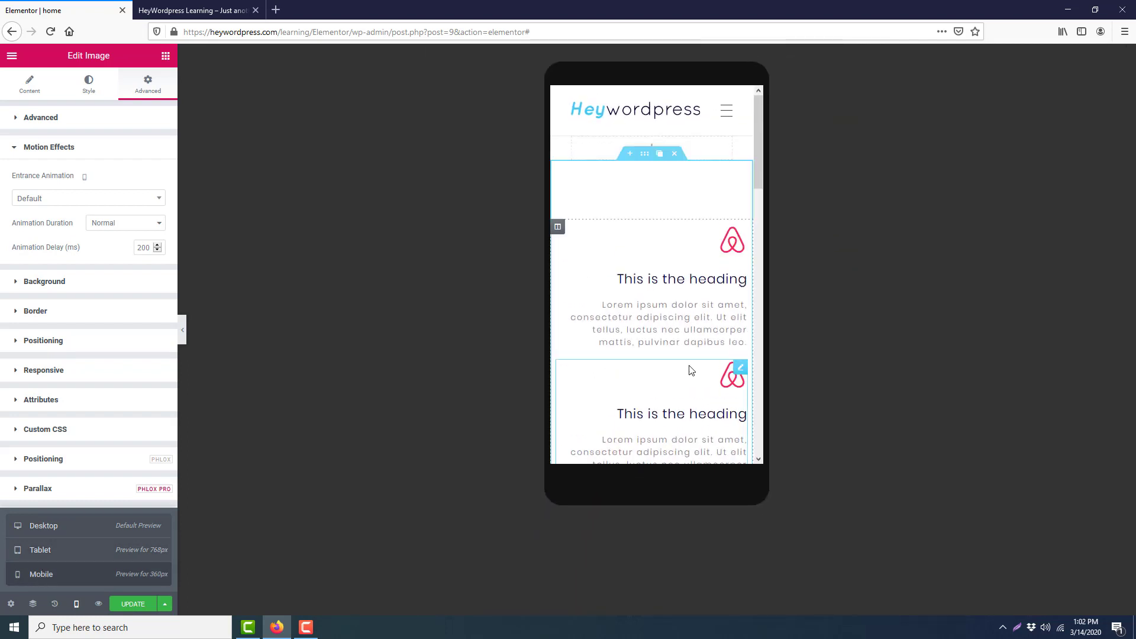
scroll(690, 370, down, 8)
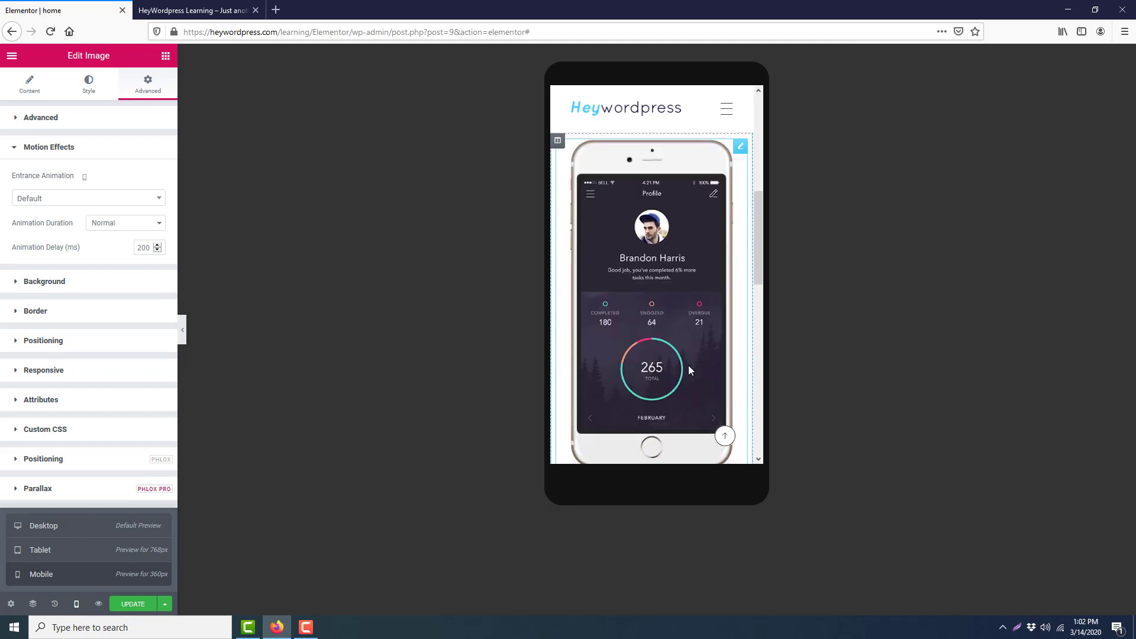
scroll(687, 367, down, 10)
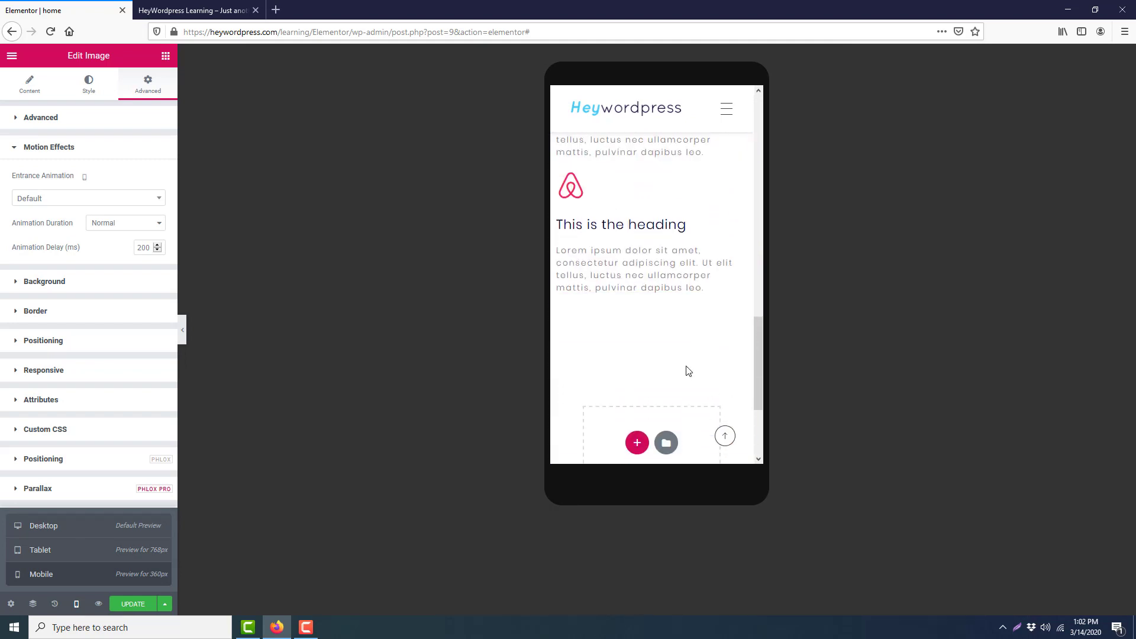
scroll(687, 366, up, 12)
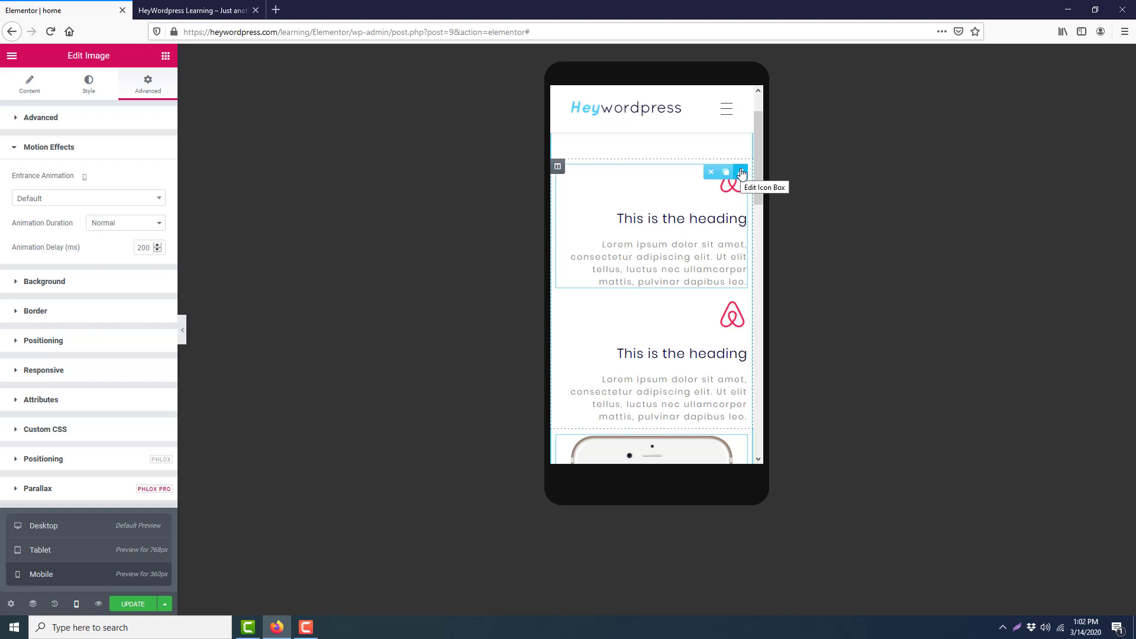
Left-align the content of the top and second icon boxes on mobile
click(742, 173)
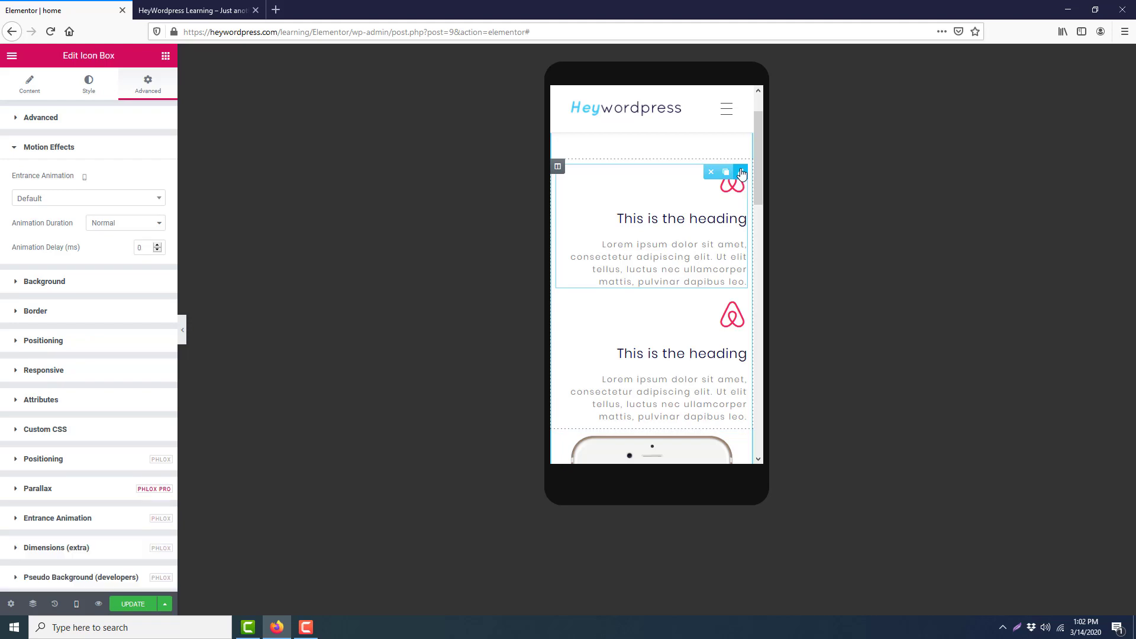
click(83, 86)
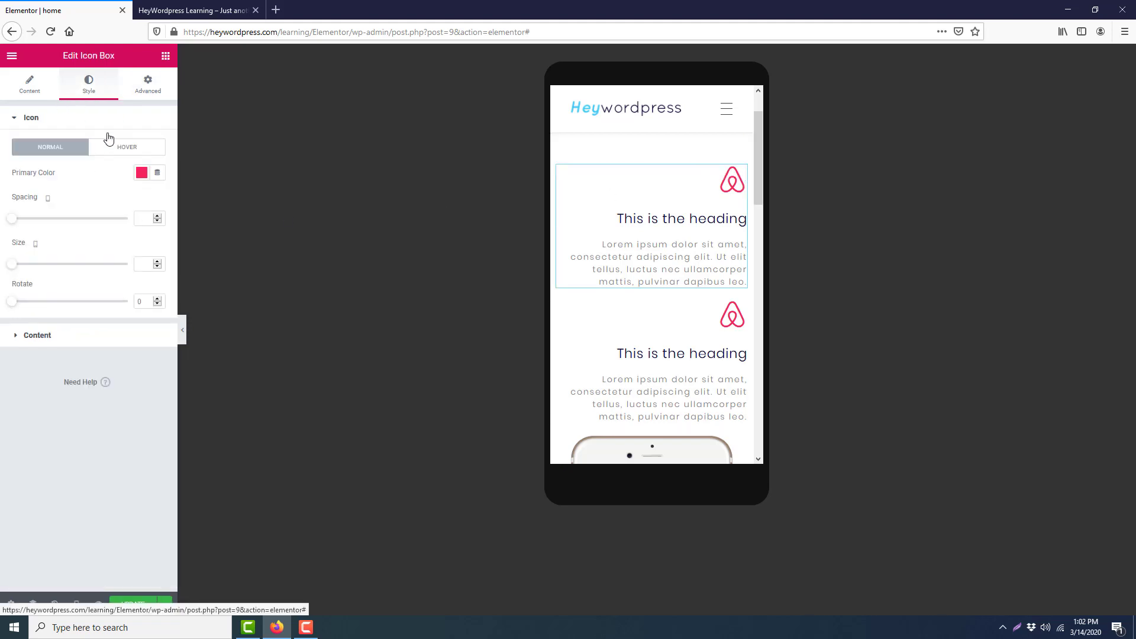
click(77, 335)
click(109, 178)
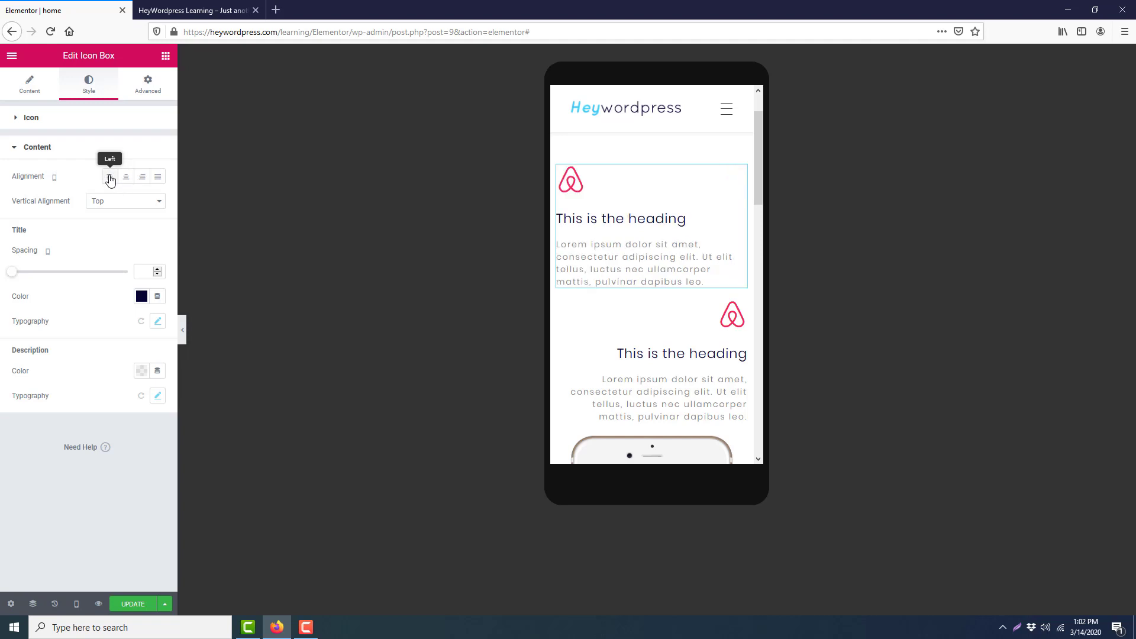
click(741, 307)
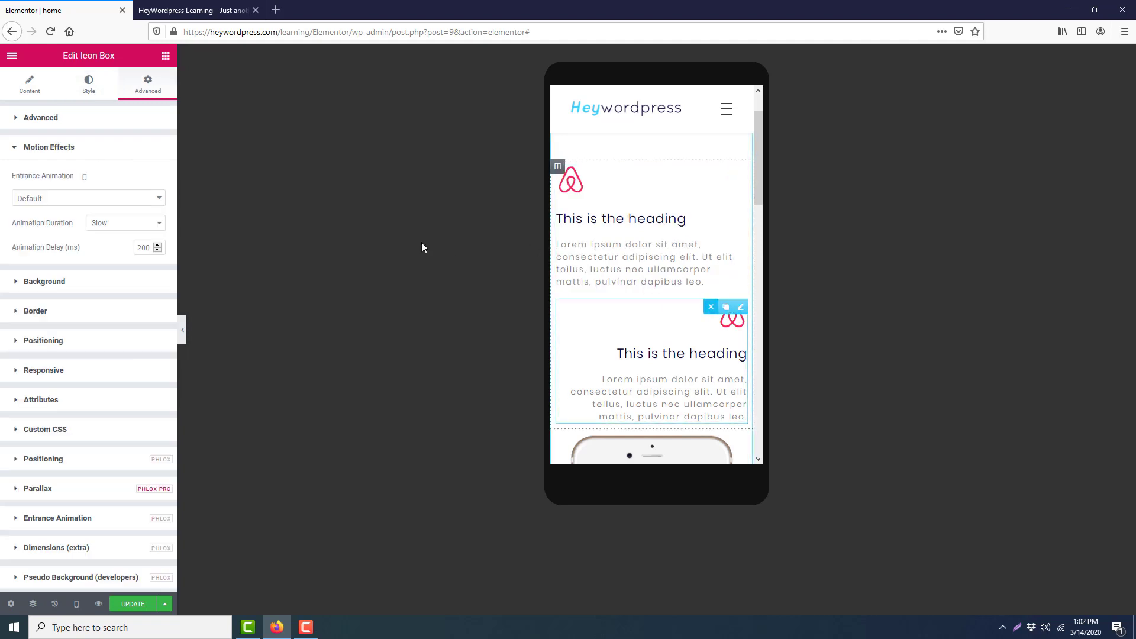
click(89, 85)
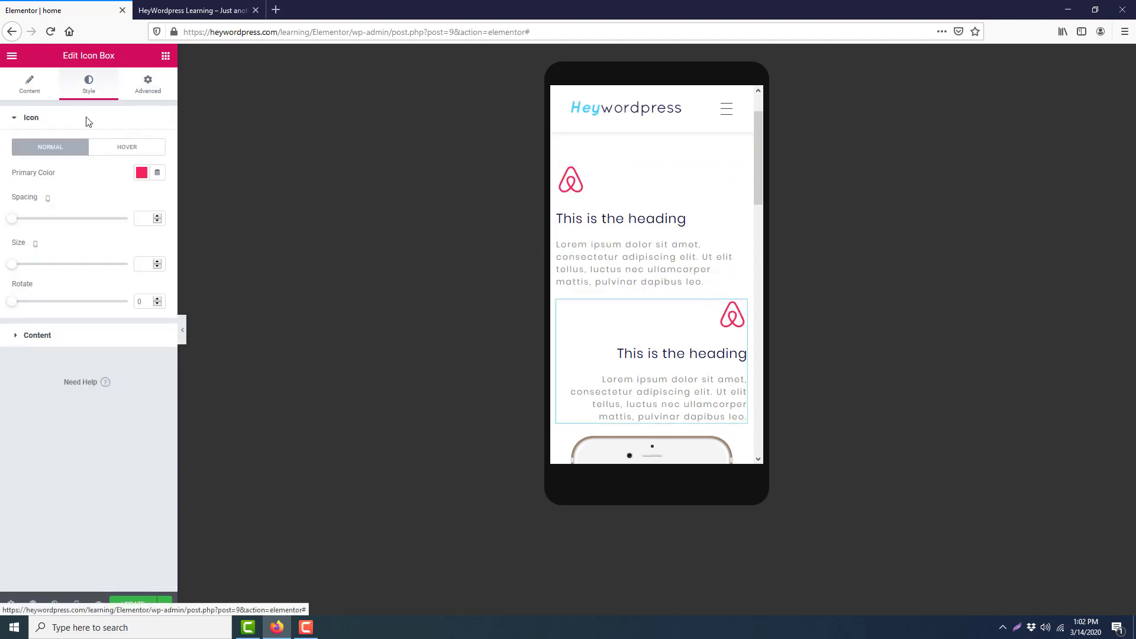
click(59, 345)
click(109, 178)
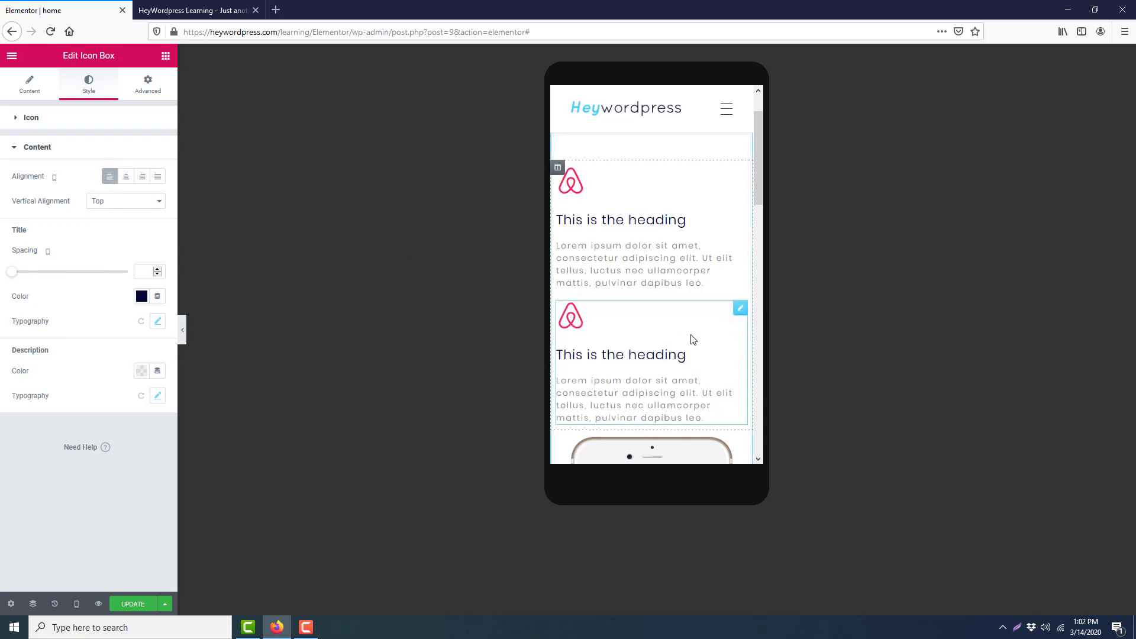
Switch the responsive preview back to Desktop and check the section
scroll(689, 331, down, 2)
scroll(691, 335, down, 10)
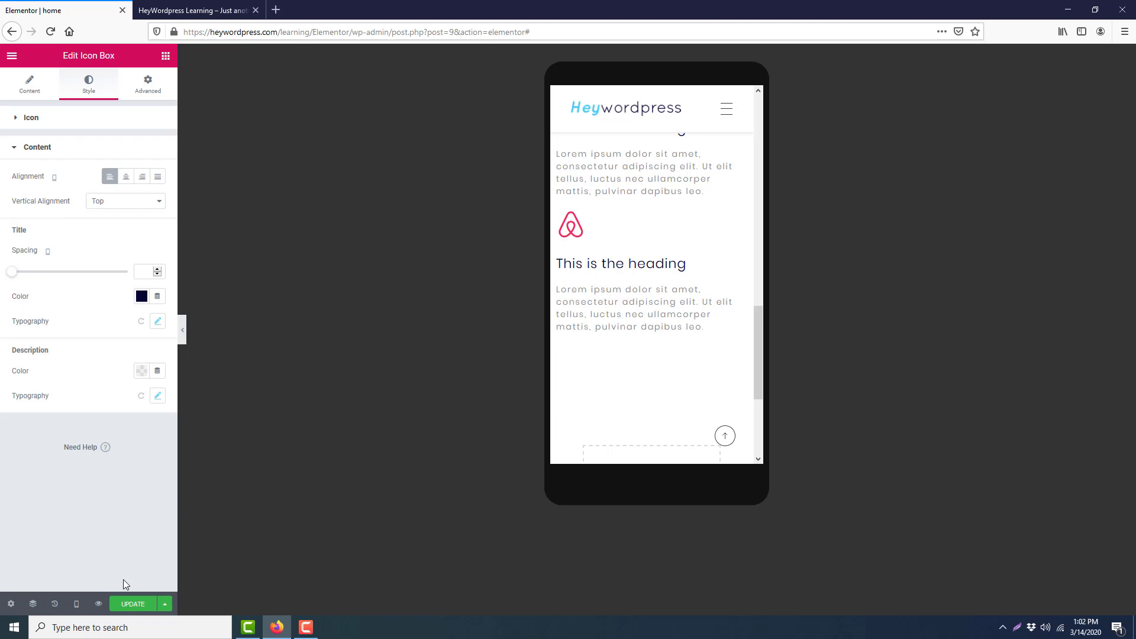
click(76, 604)
click(85, 526)
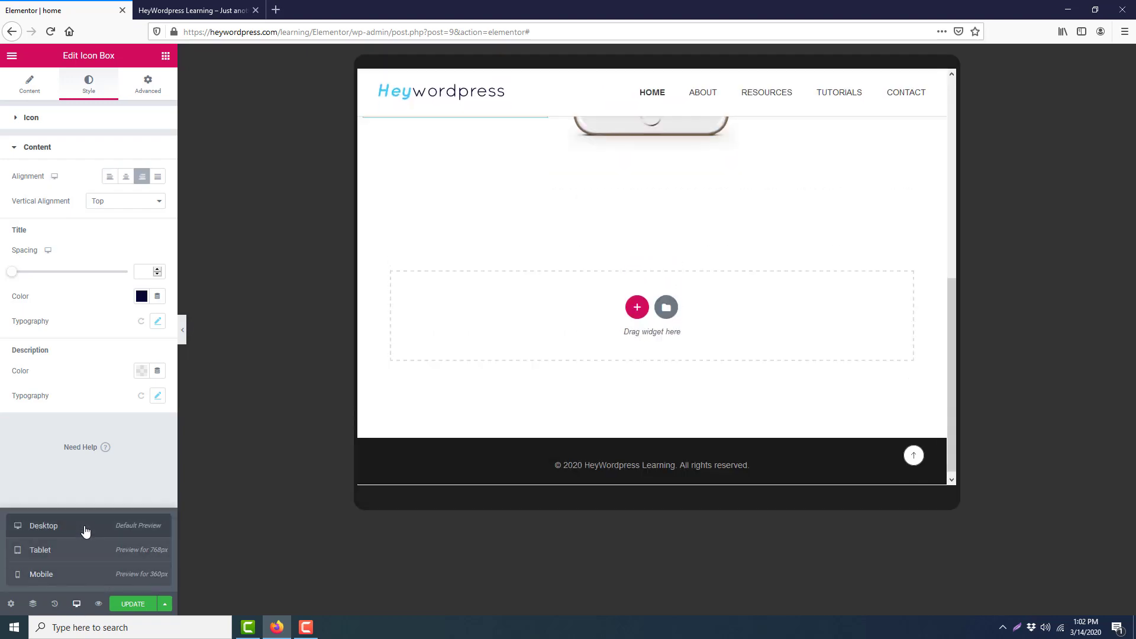
scroll(707, 464, up, 8)
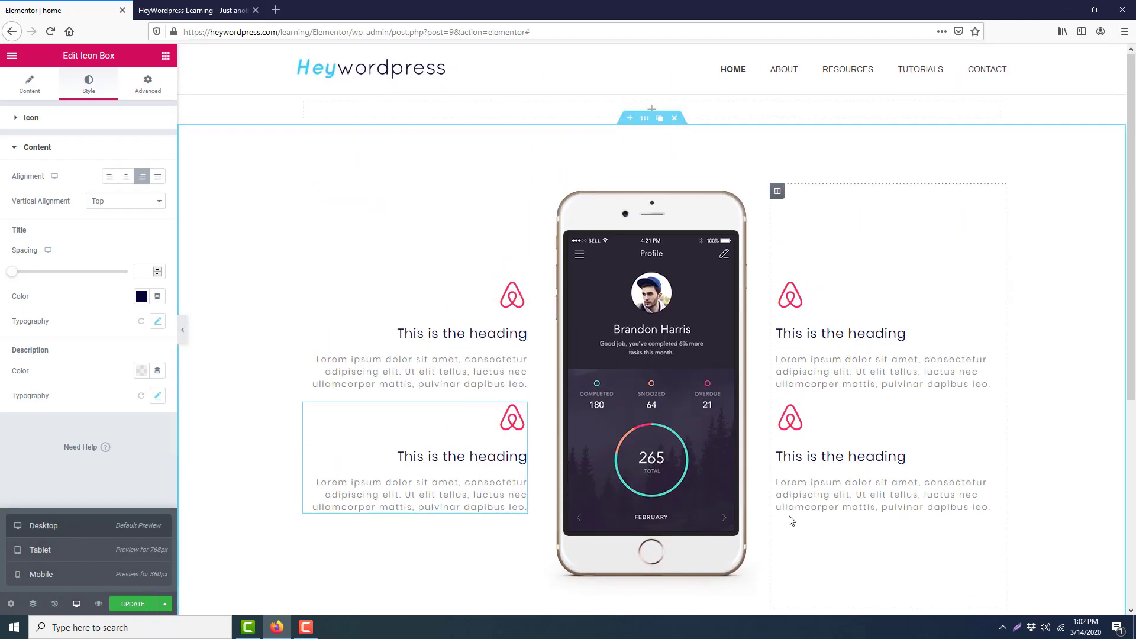
scroll(790, 519, down, 1)
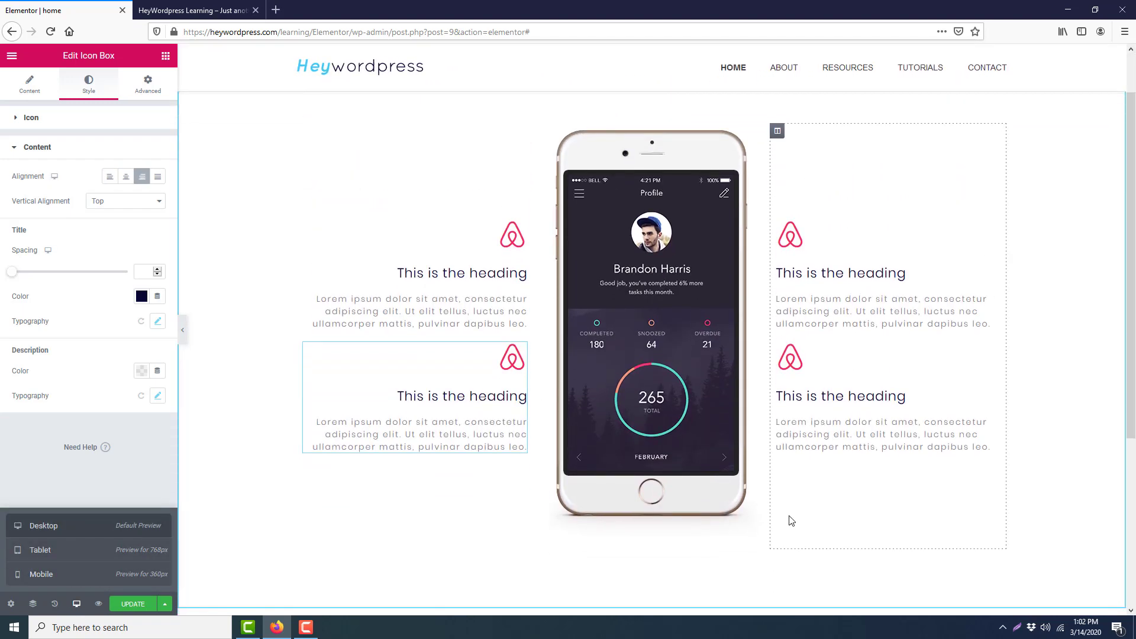
Open the live page preview showing the animated three-column icon box section
click(96, 604)
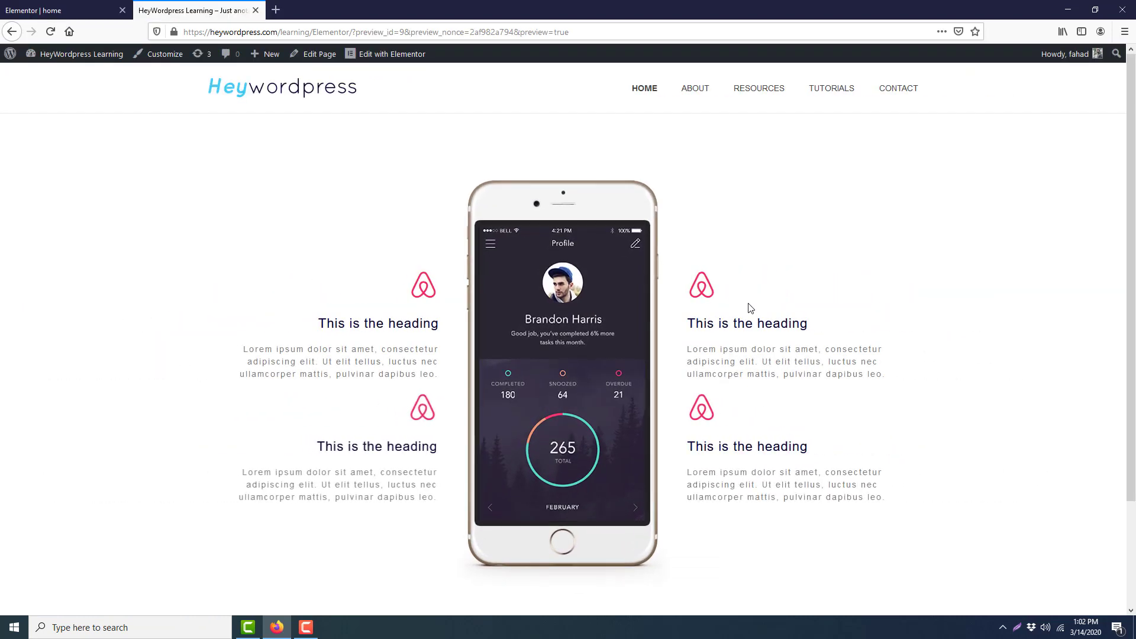